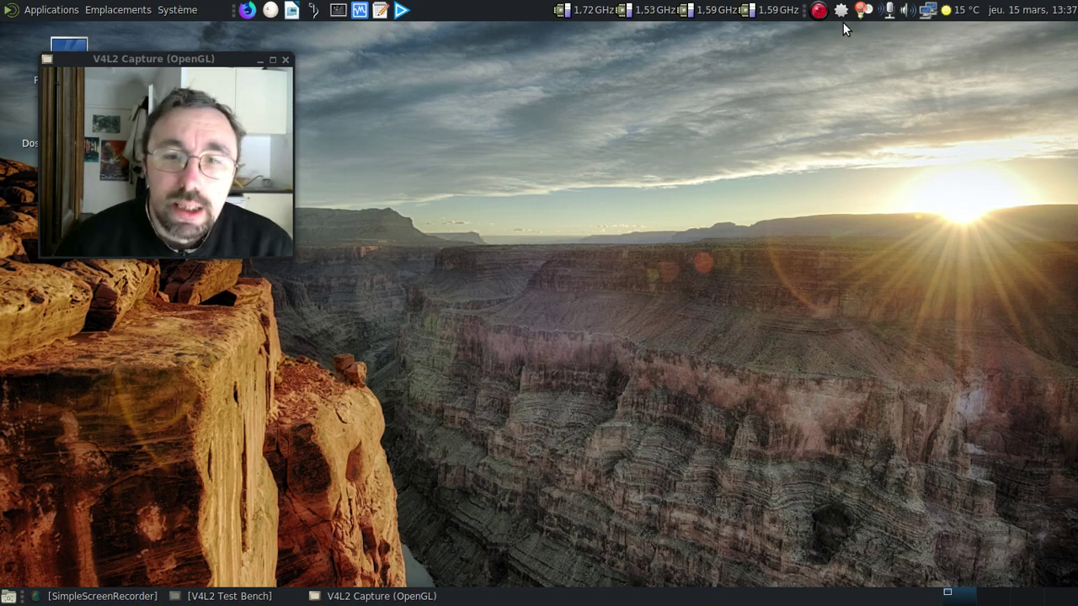
Launch MusicBrainz Picard and place its window beside the webcam preview so both are fully visible
left_click(74, 10)
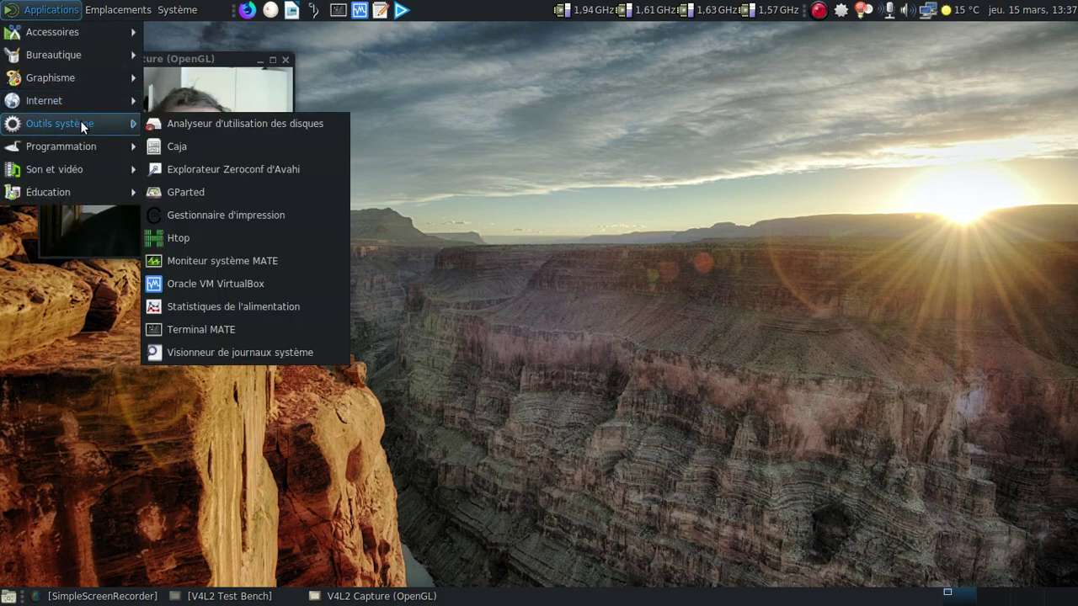
mouse_move(72, 175)
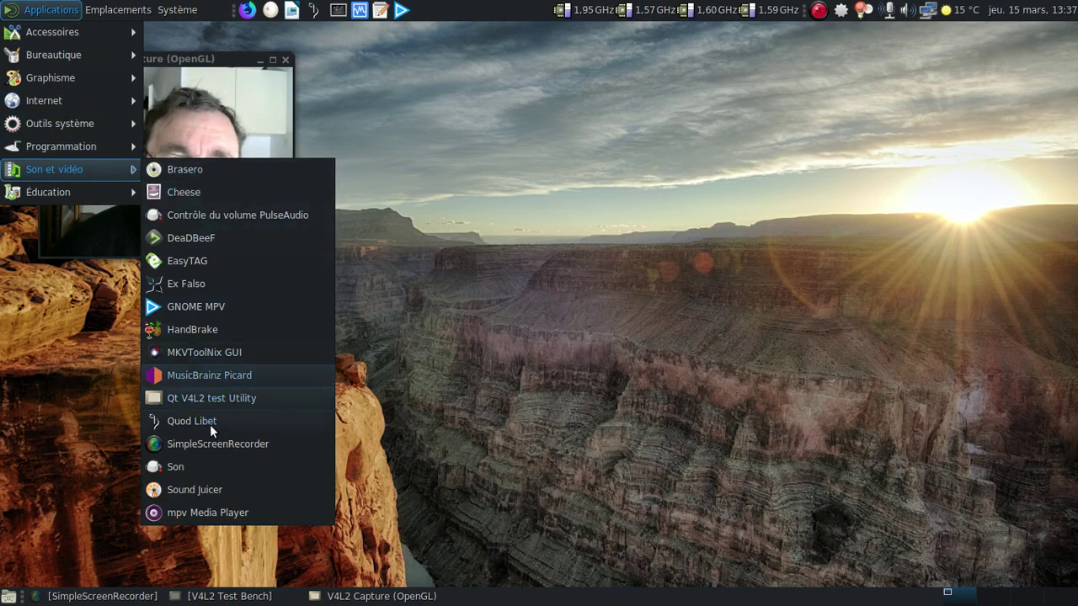
left_click(212, 374)
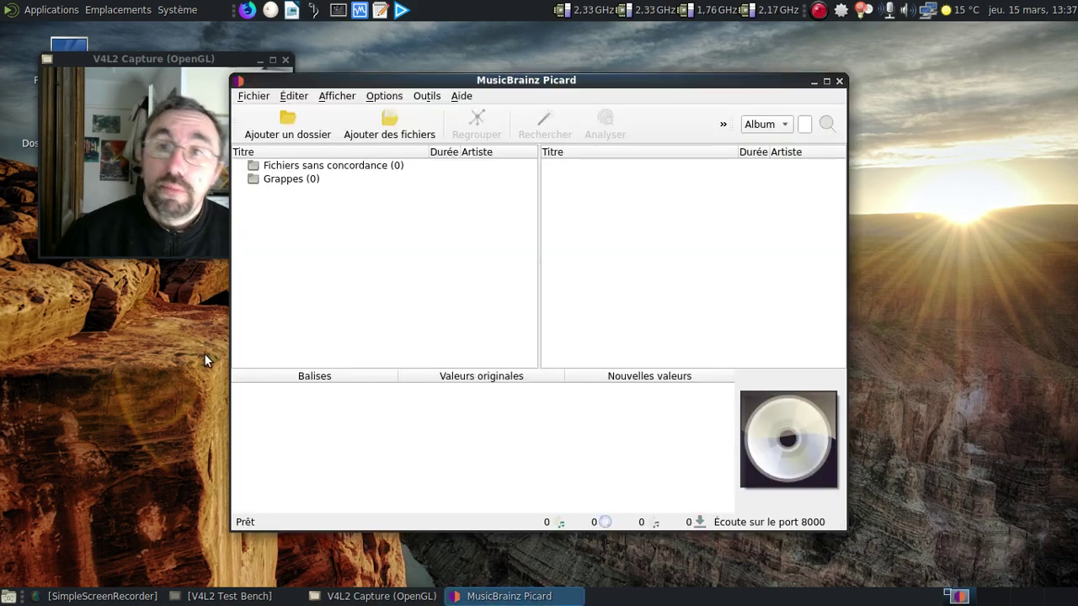
left_click_drag(546, 82, 643, 57)
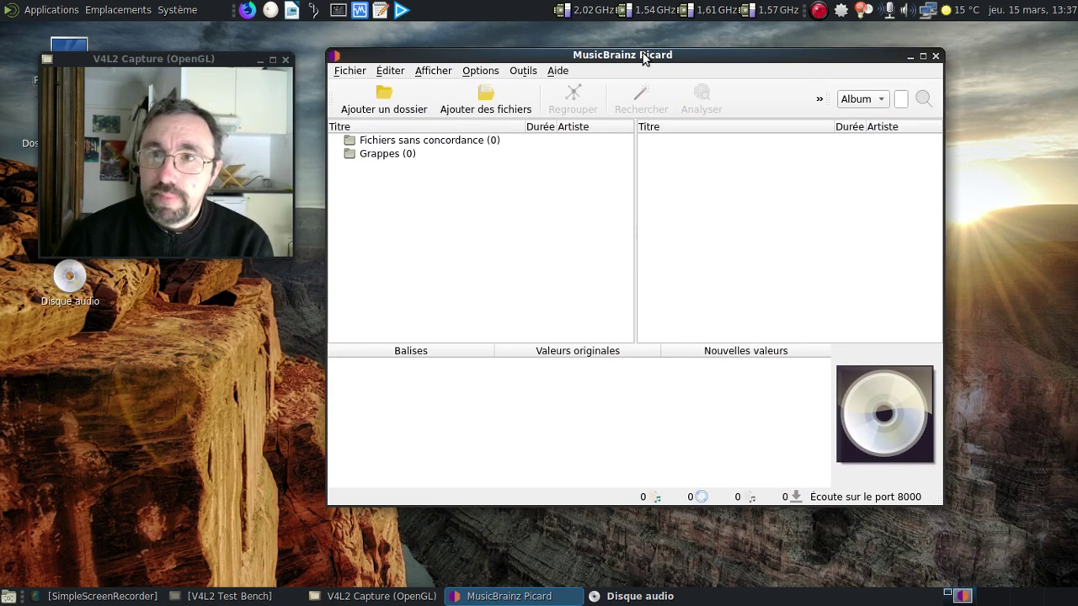
Look up the inserted audio CD in Picard and continue with a manual search on the MusicBrainz website
left_click(821, 100)
left_click(693, 137)
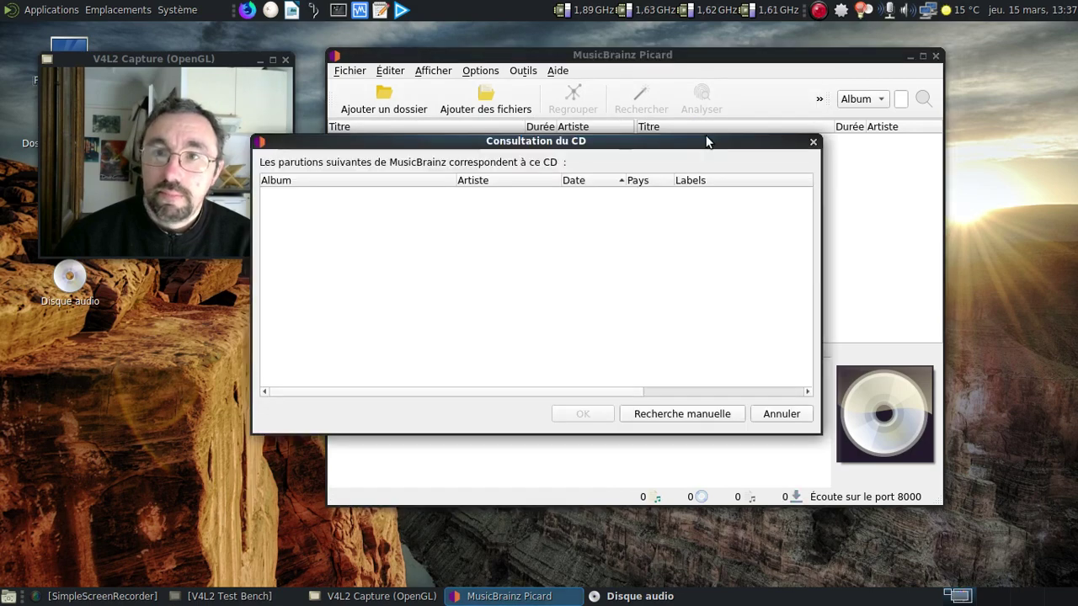
left_click(673, 413)
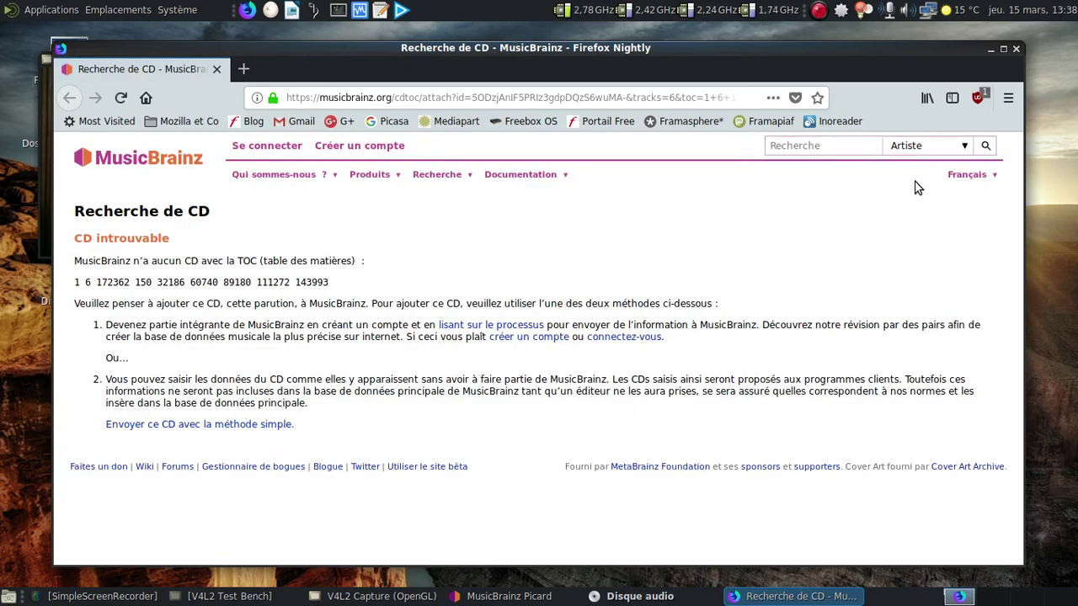
Sign in to the MusicBrainz website with the prefilled account credentials
left_click(278, 147)
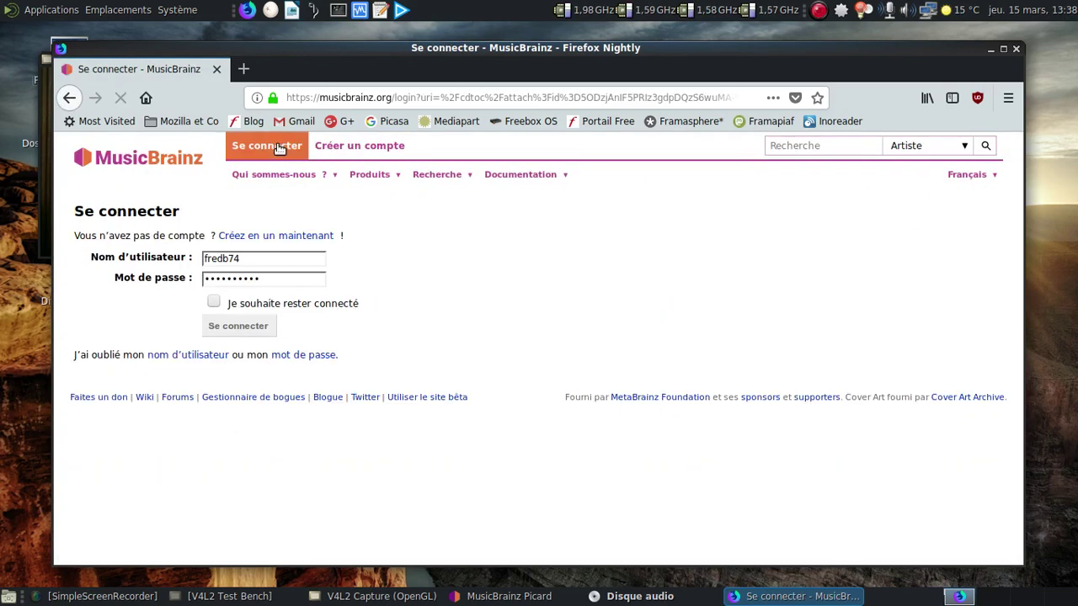
left_click(249, 336)
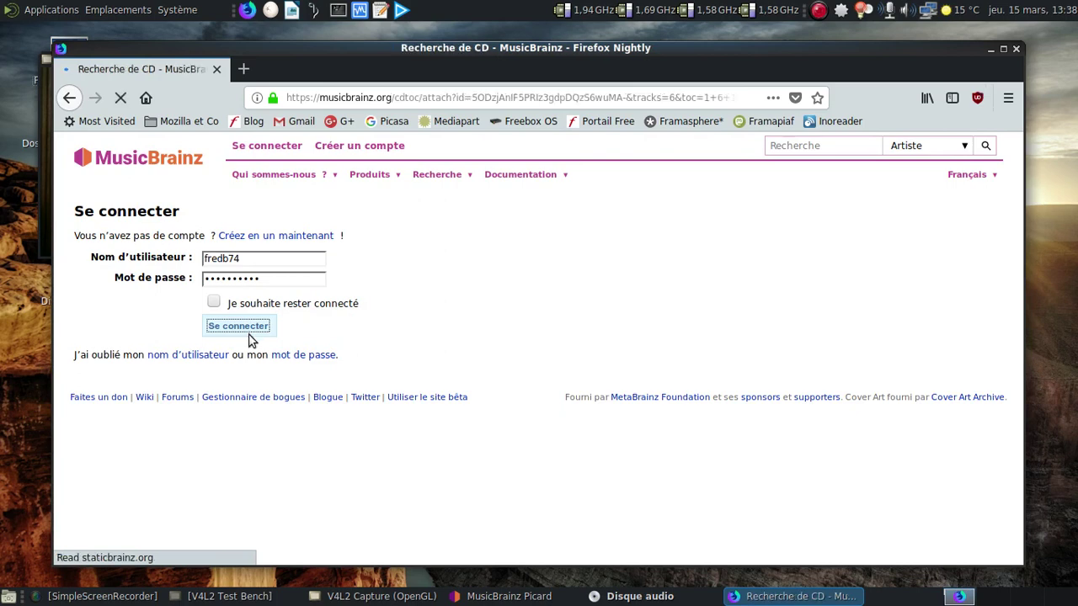
Search the MusicBrainz CD lookup for the artist "Have The Moskovik"
left_click(264, 318)
type("H")
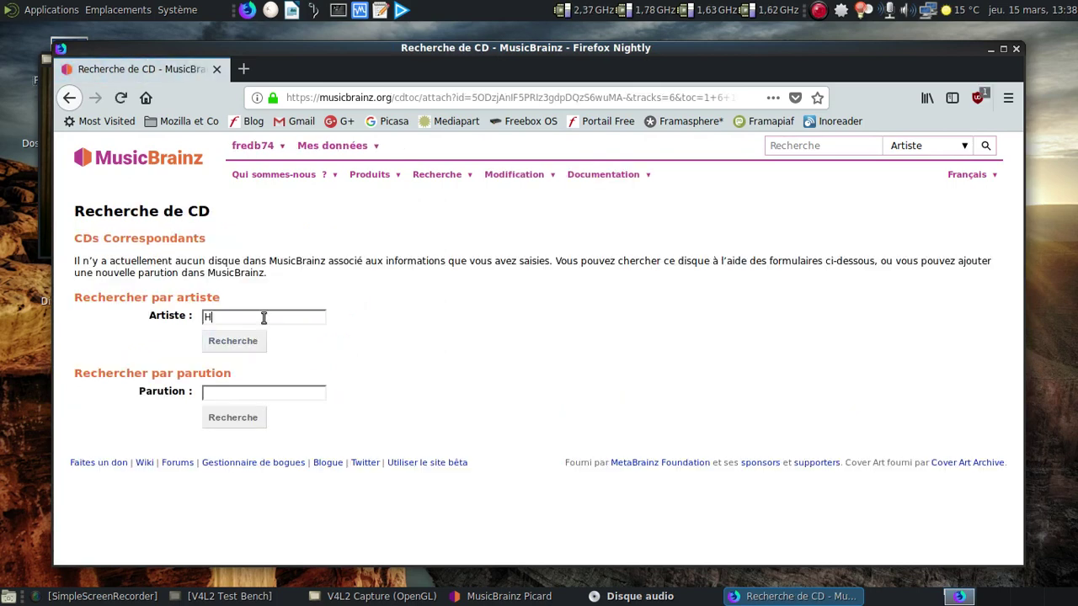
type("ave ")
type("Thge")
key("Return")
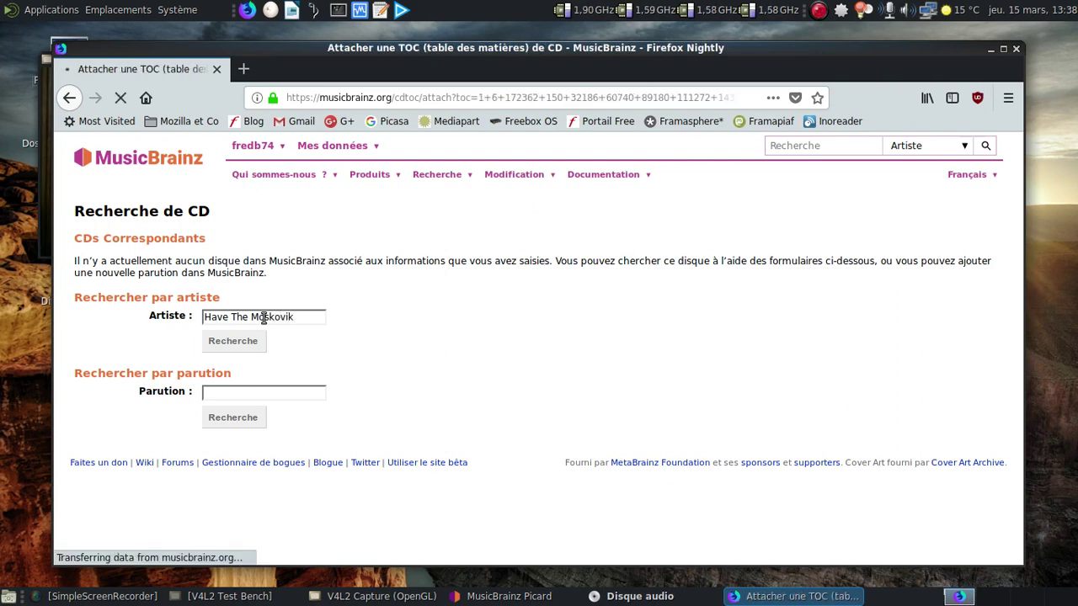
Choose Have The Moskovik as the artist for the CD's table of contents and start adding a new release
left_click(214, 289)
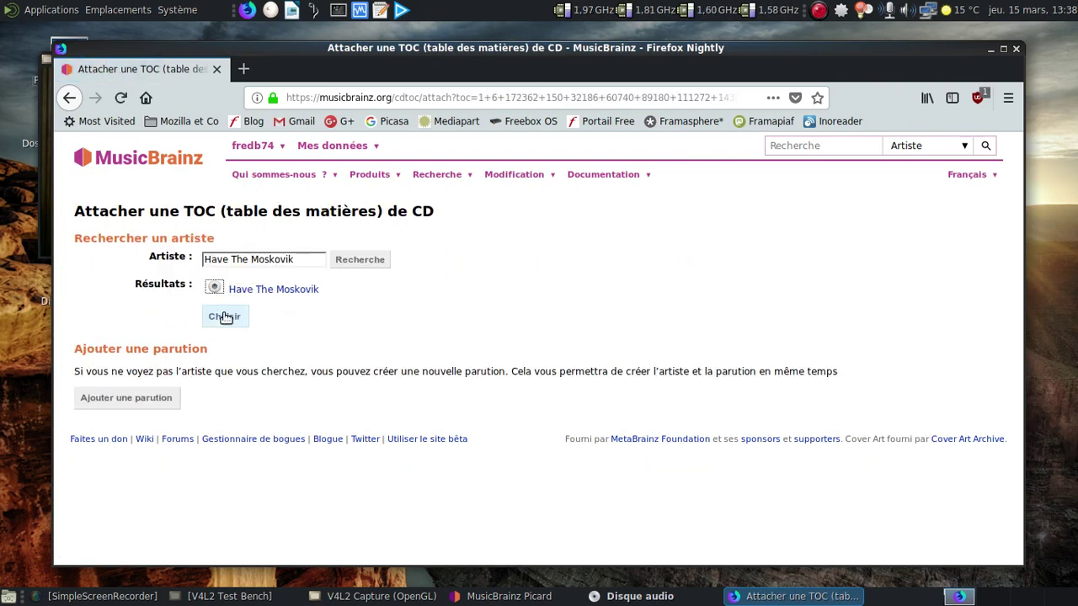
left_click(224, 317)
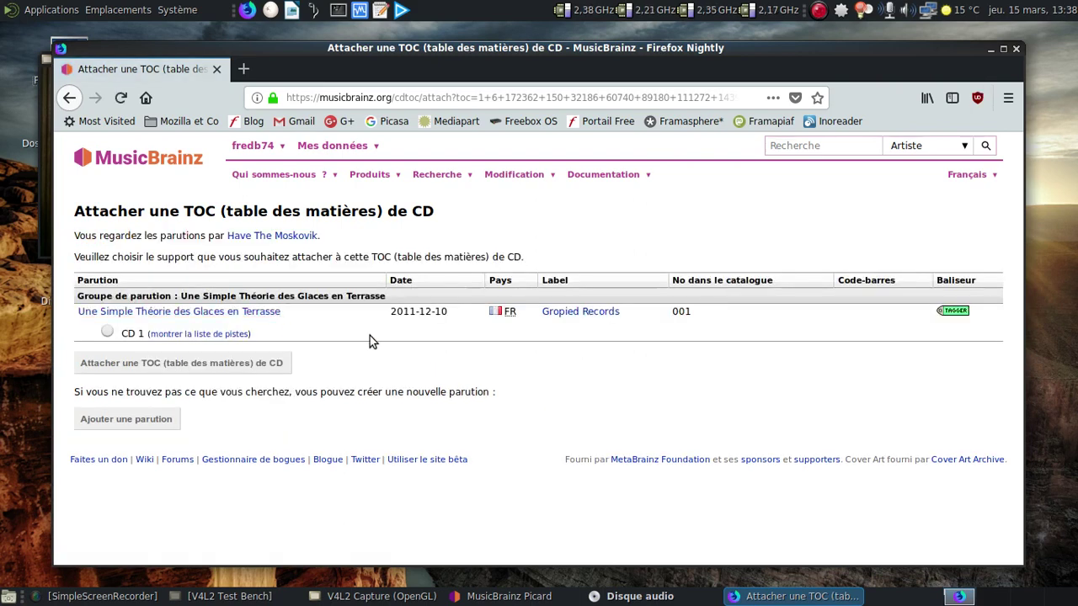
left_click(160, 424)
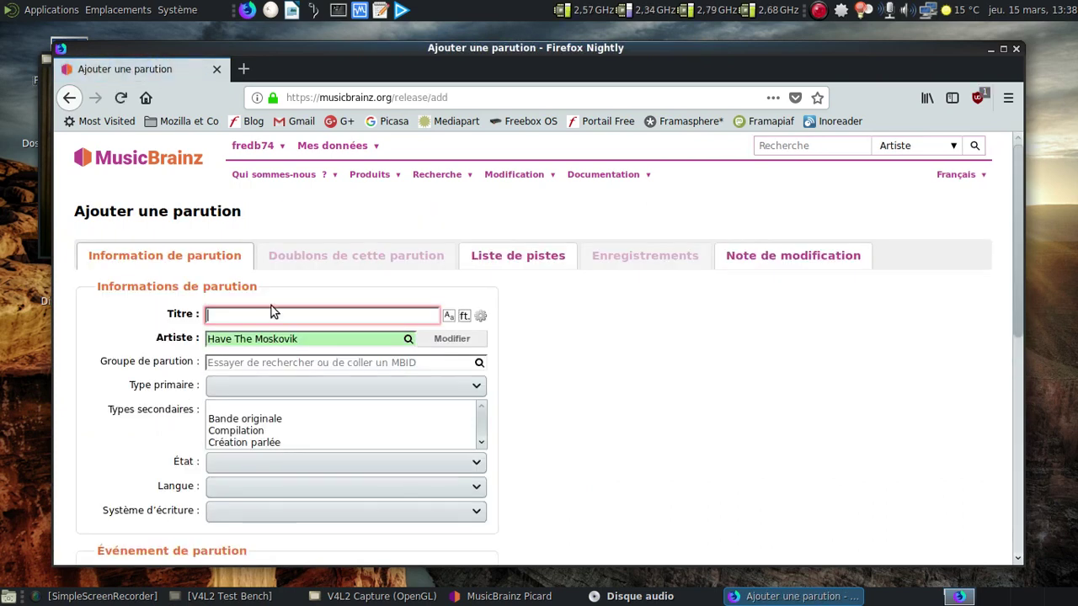
Title the new release "Papier Vinyle" and set its primary type to EP
type("Papier")
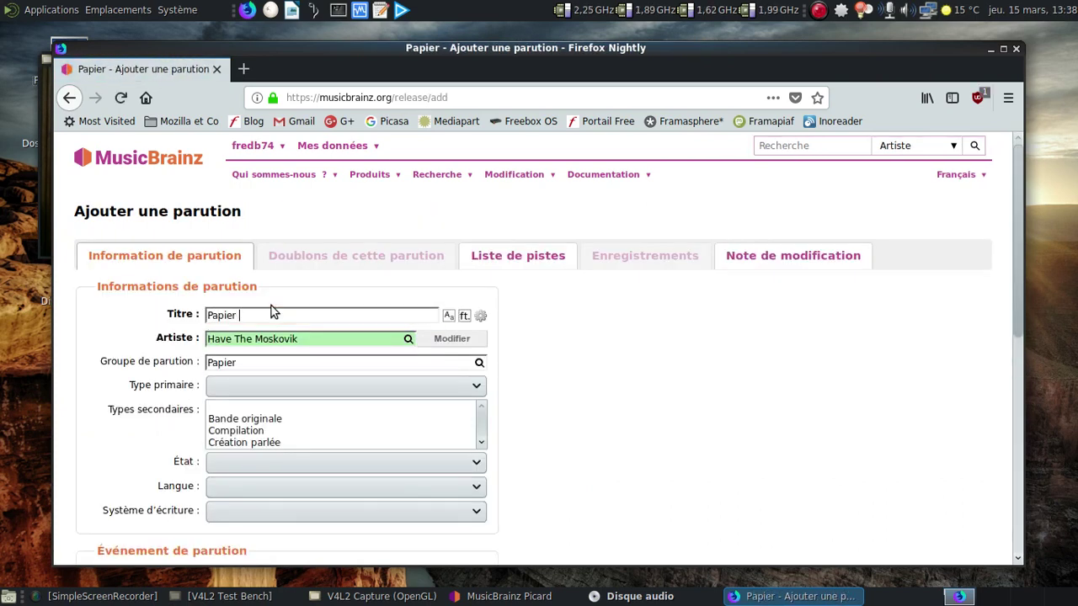
type(" Vinyle")
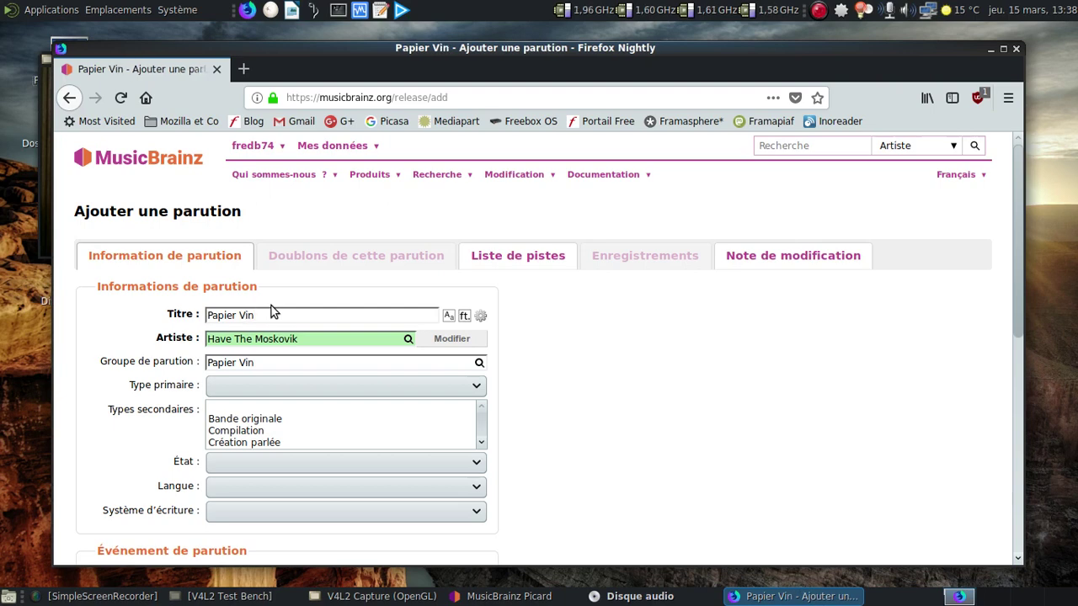
left_click(285, 385)
left_click(247, 470)
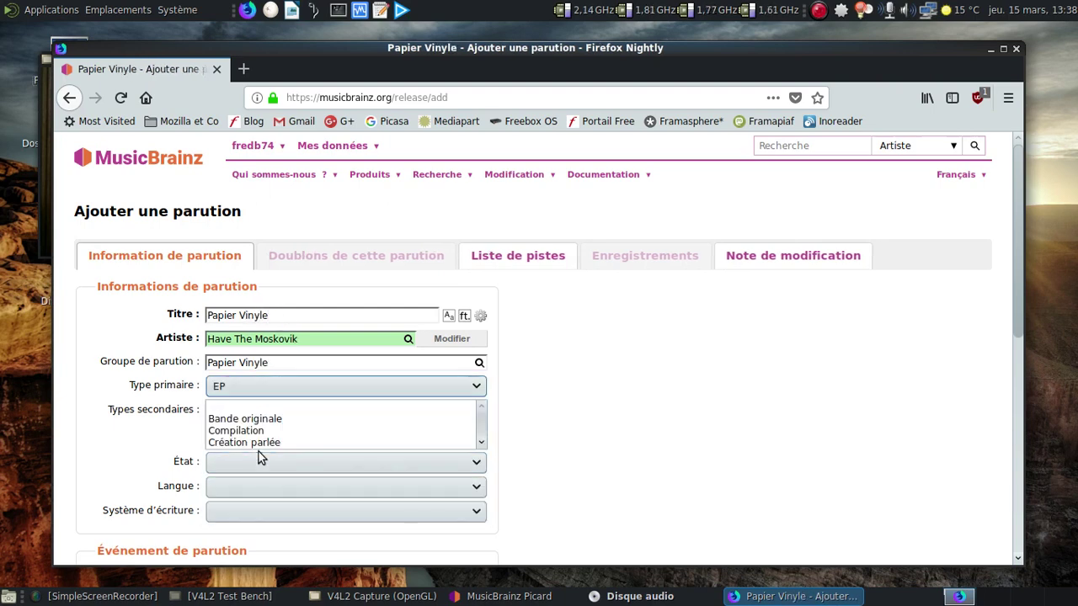
Set the release's status to Officiel, its language to Français and its script to Latin
left_click(257, 461)
left_click(247, 378)
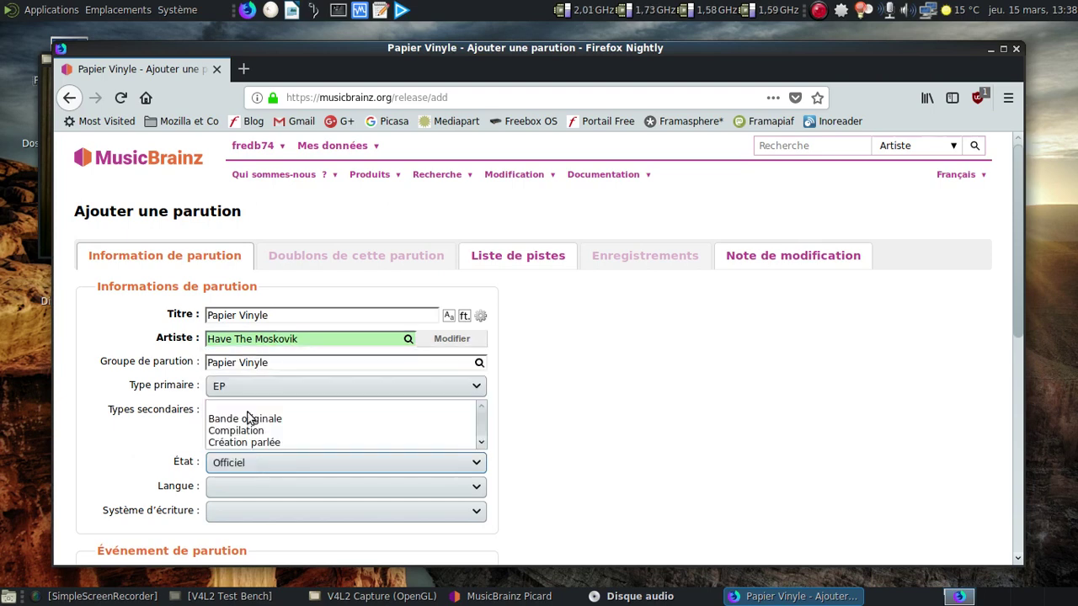
left_click(250, 488)
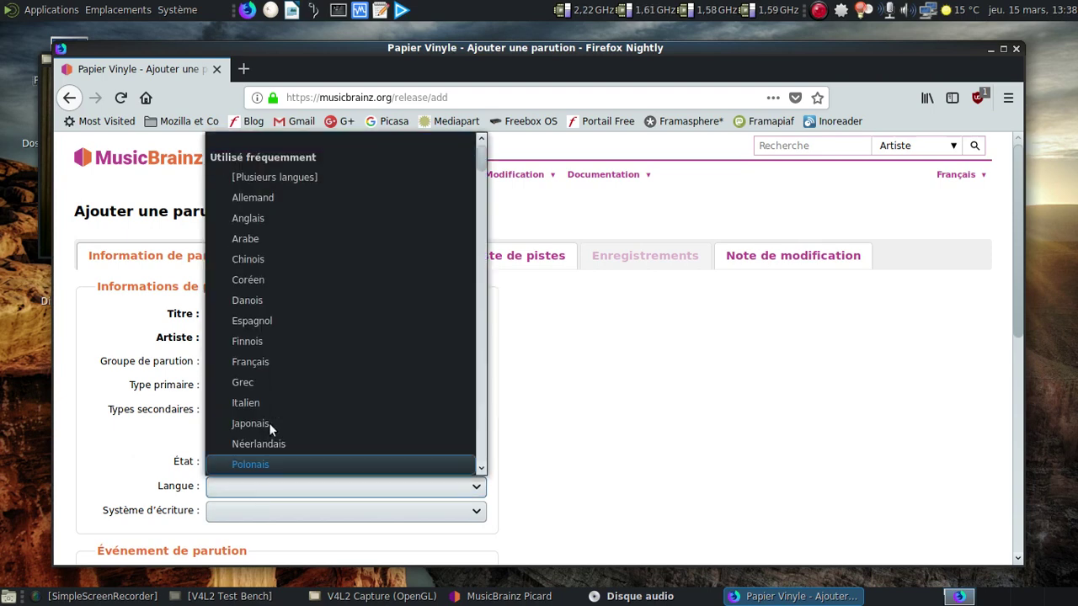
left_click(267, 361)
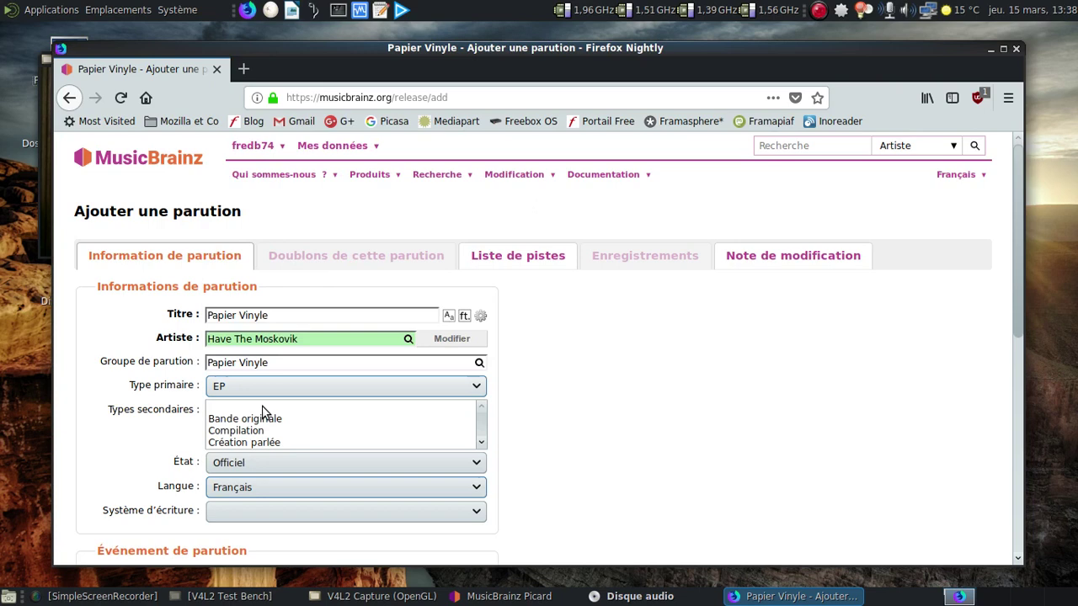
left_click(250, 510)
left_click(284, 324)
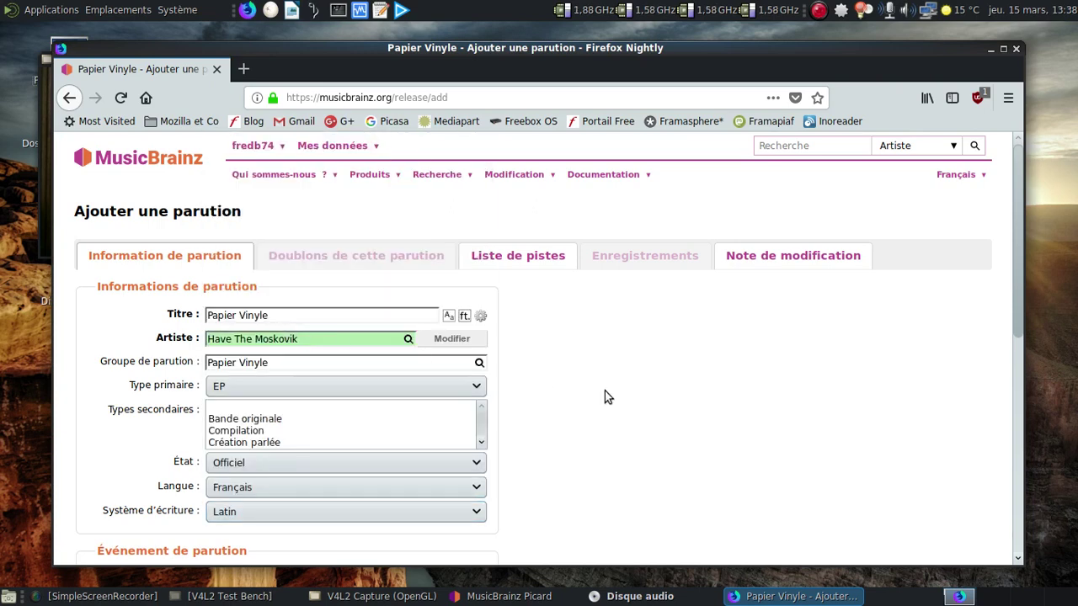
Open the Papier Vinyle album page on Bandcamp in a new tab and examine its release date and track list
scroll(605, 390, "down", 5)
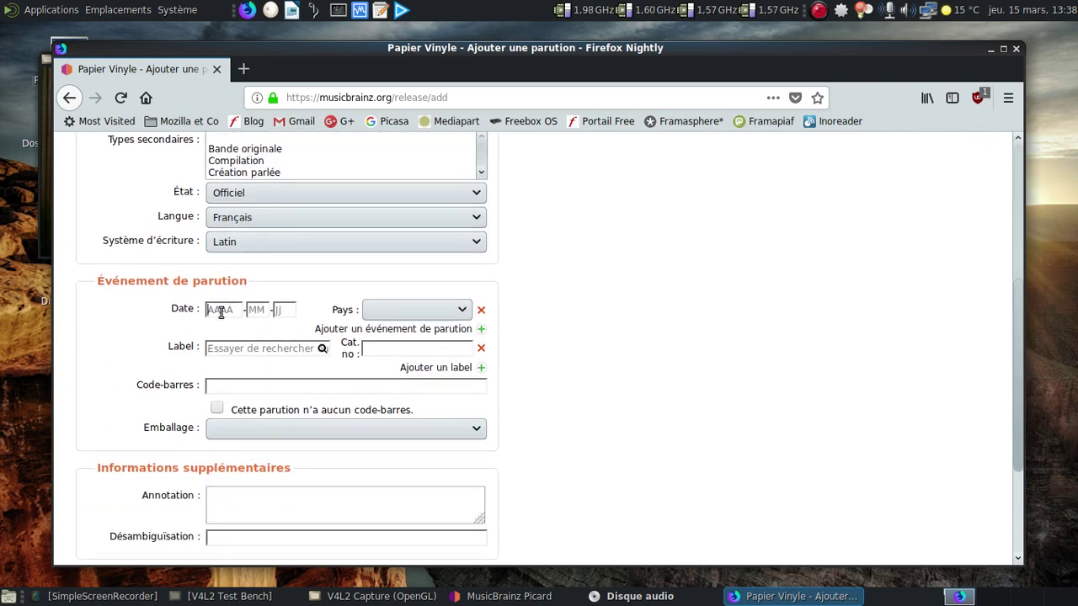
left_click(243, 68)
type("papier")
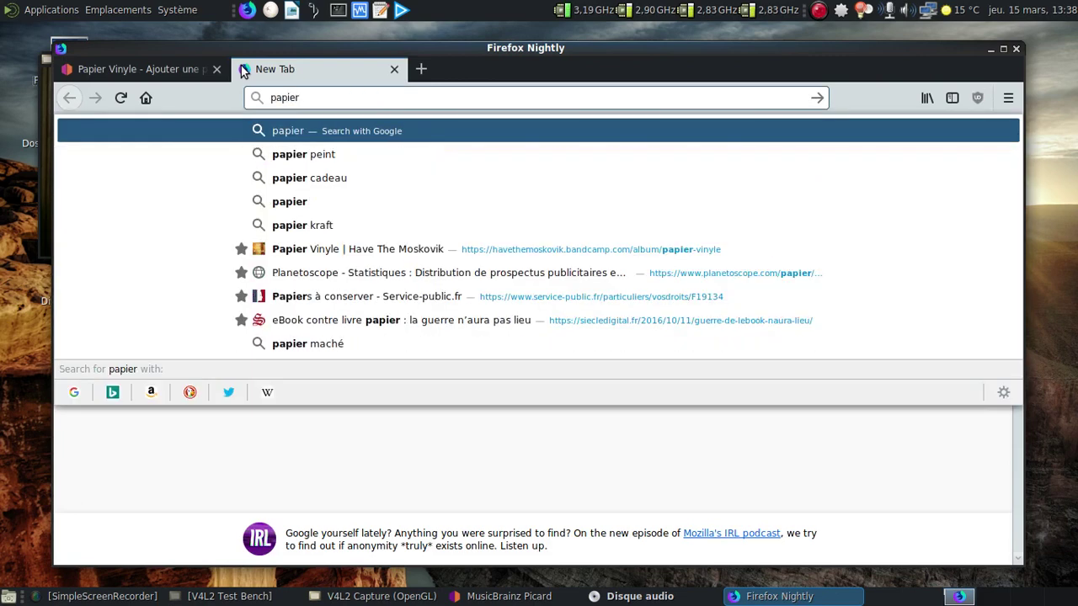
left_click(350, 242)
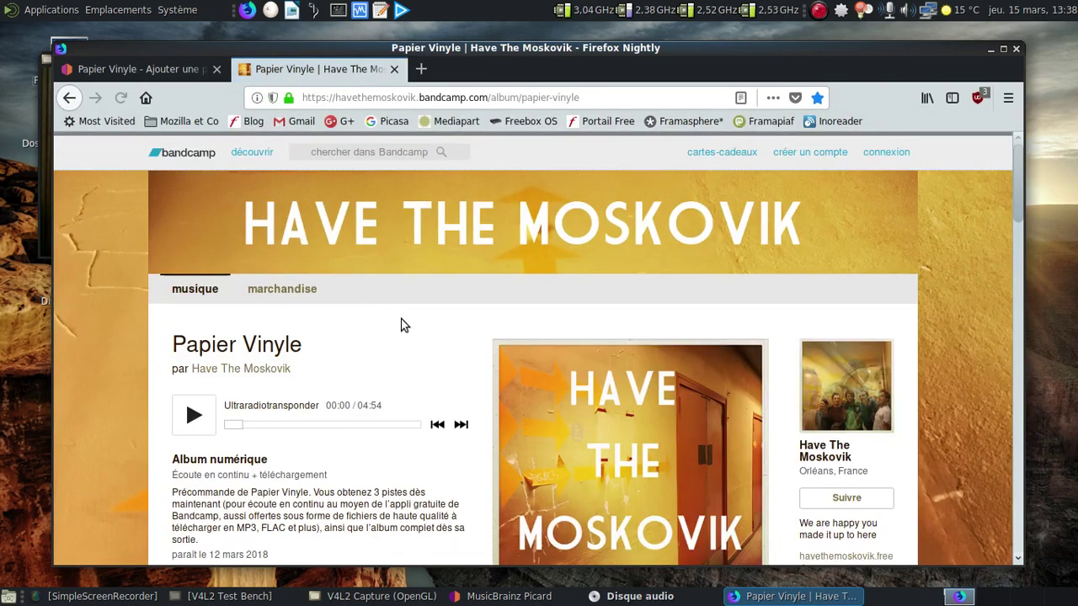
scroll(444, 308, "down", 2)
scroll(446, 312, "down", 12)
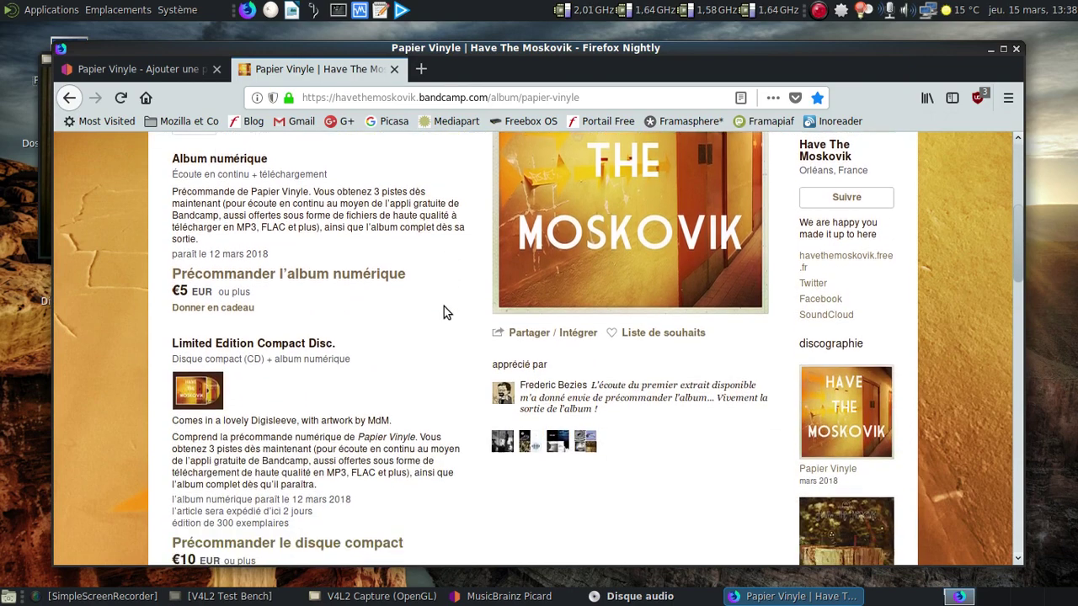
scroll(445, 310, "down", 8)
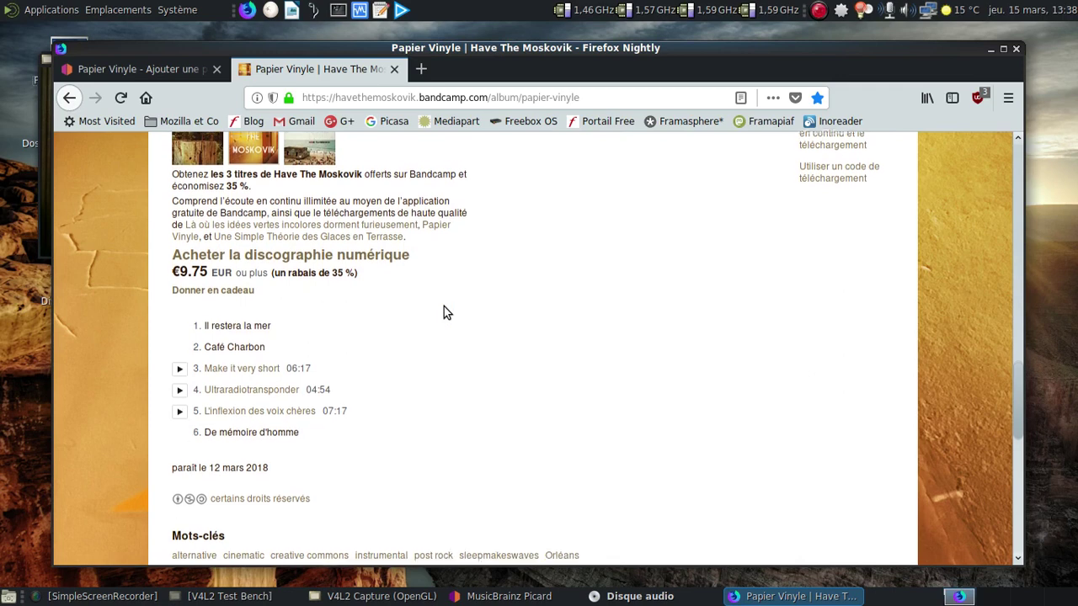
scroll(444, 307, "down", 1)
scroll(444, 310, "up", 2)
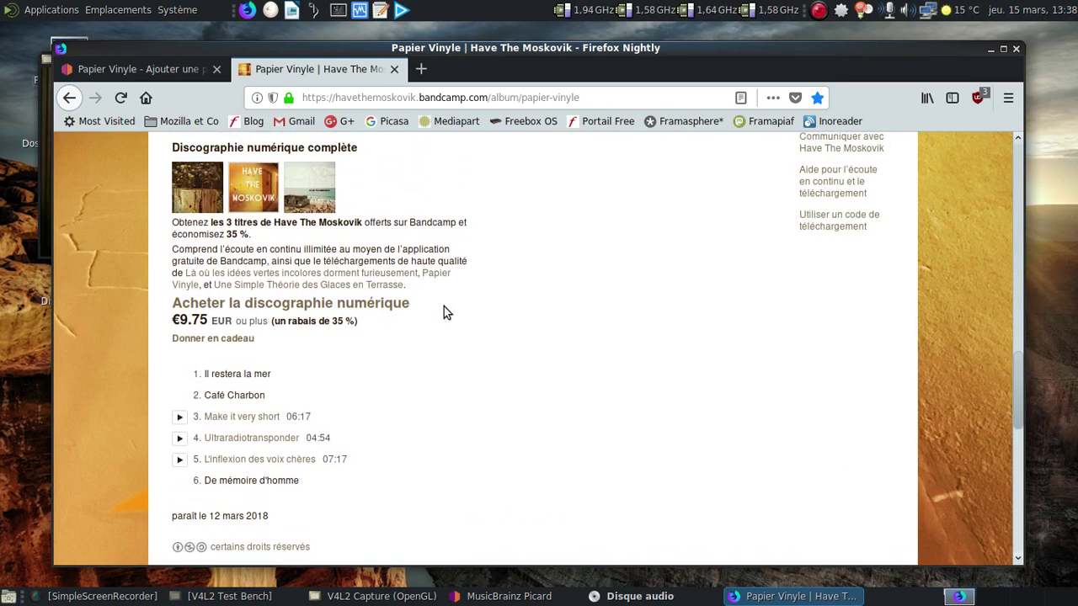
Return to the MusicBrainz release form and set the release date to 2018-03-12 and the country to France
left_click(107, 74)
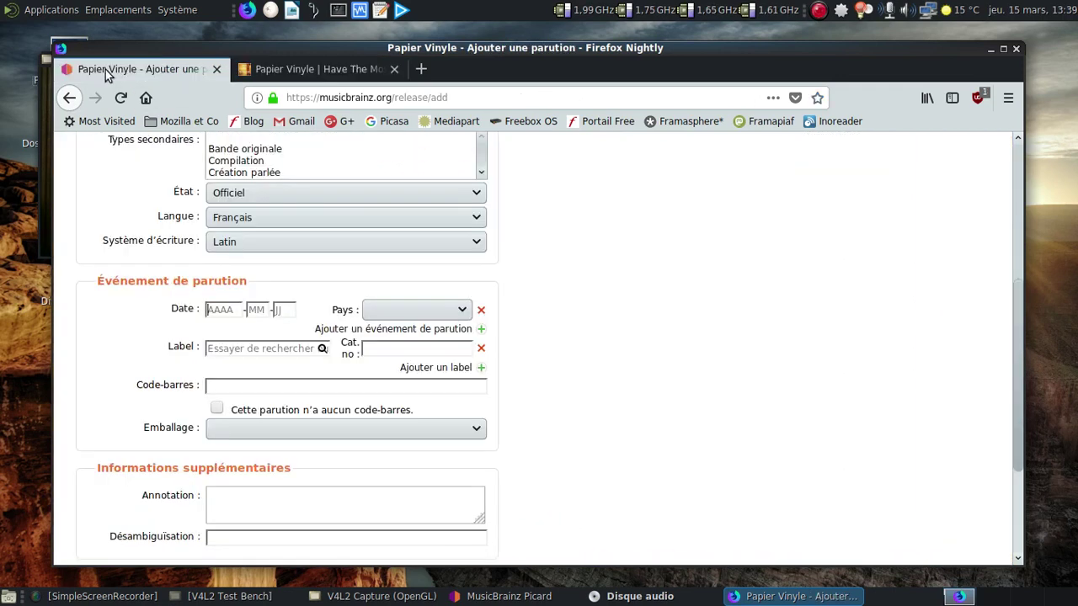
left_click(227, 313)
type("2018-03-12")
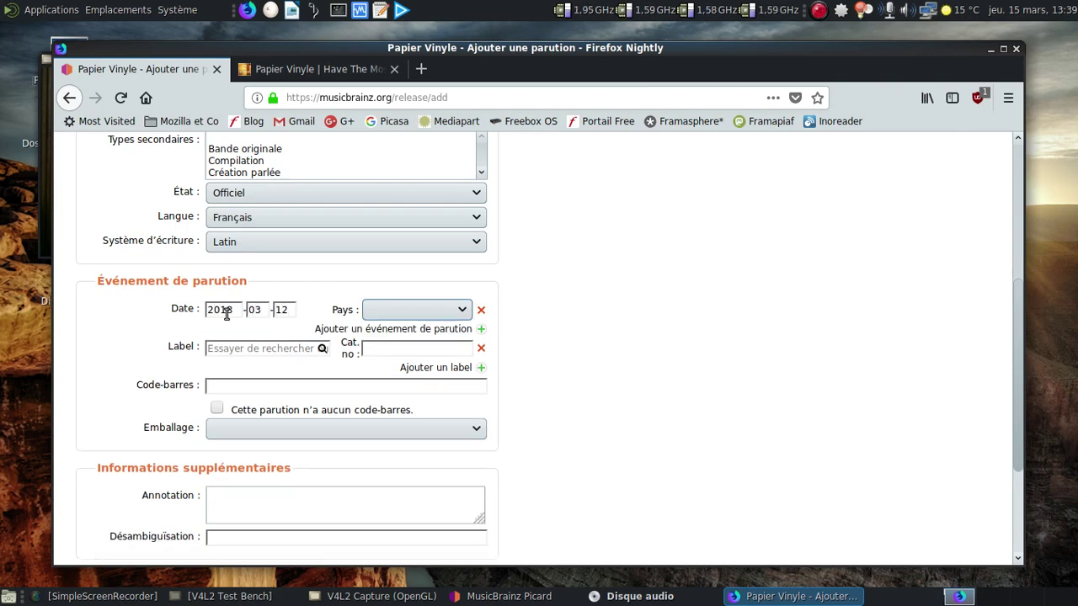
key("Tab")
type("fr")
Set the release label to Gropied Records with catalogue number GRP005
left_click(221, 348)
type("G")
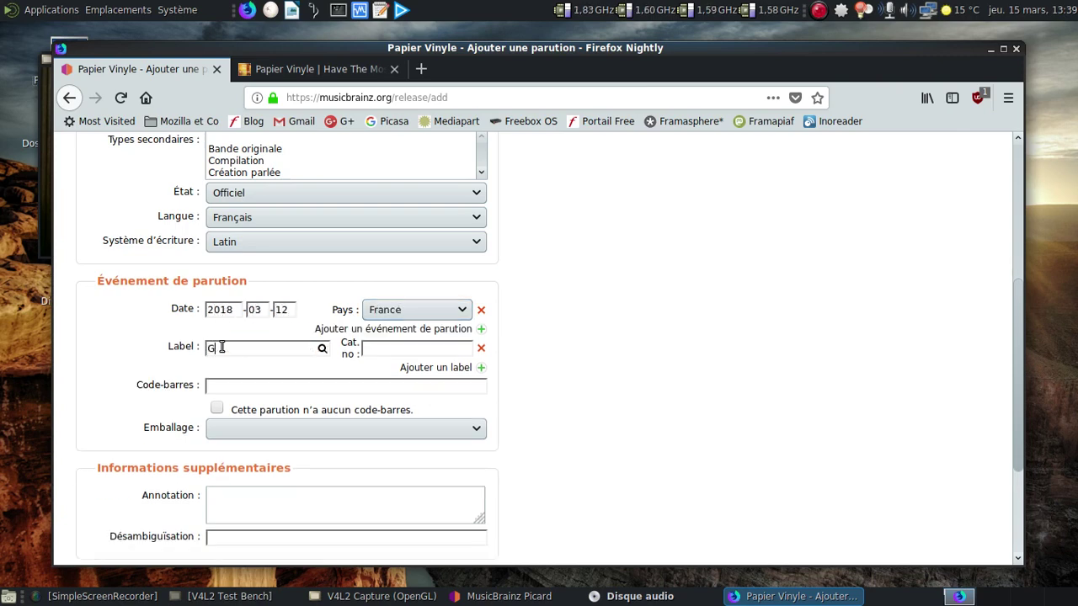
type("ri")
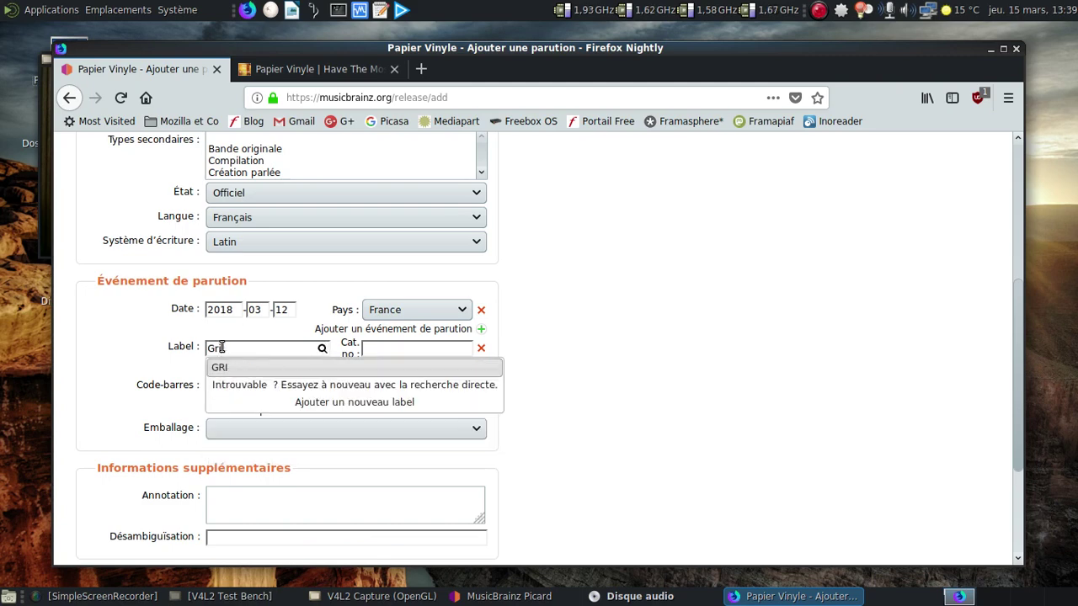
key("BackSpace")
type("ap")
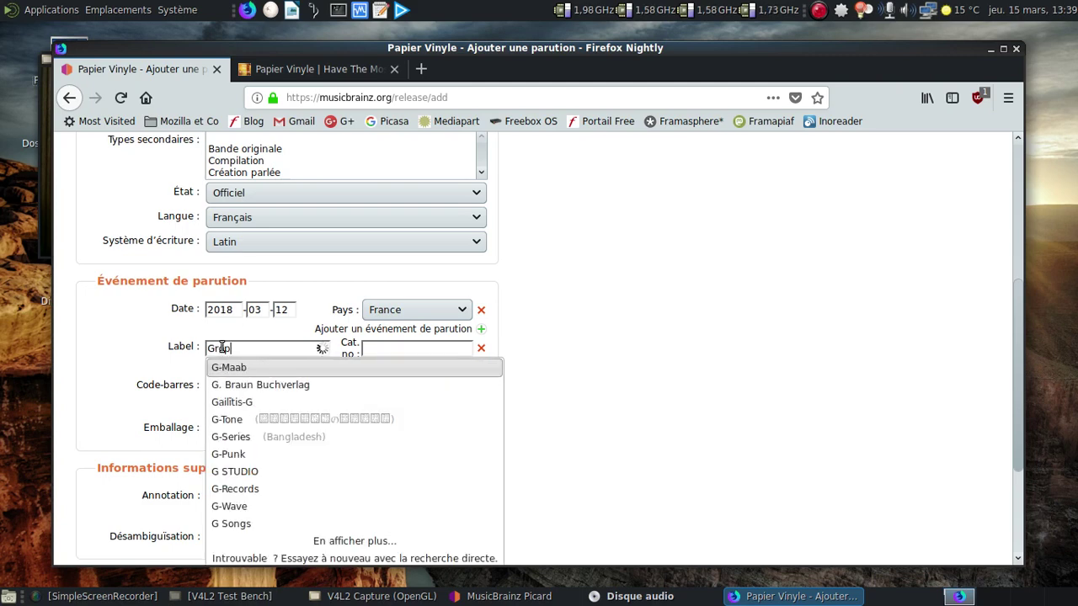
left_click(243, 368)
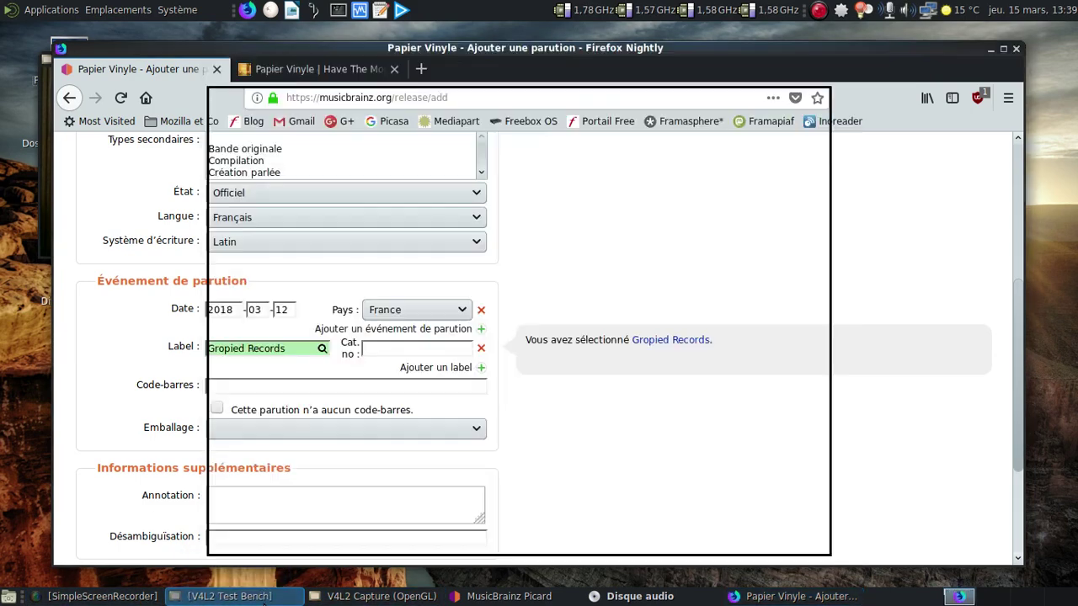
left_click(367, 597)
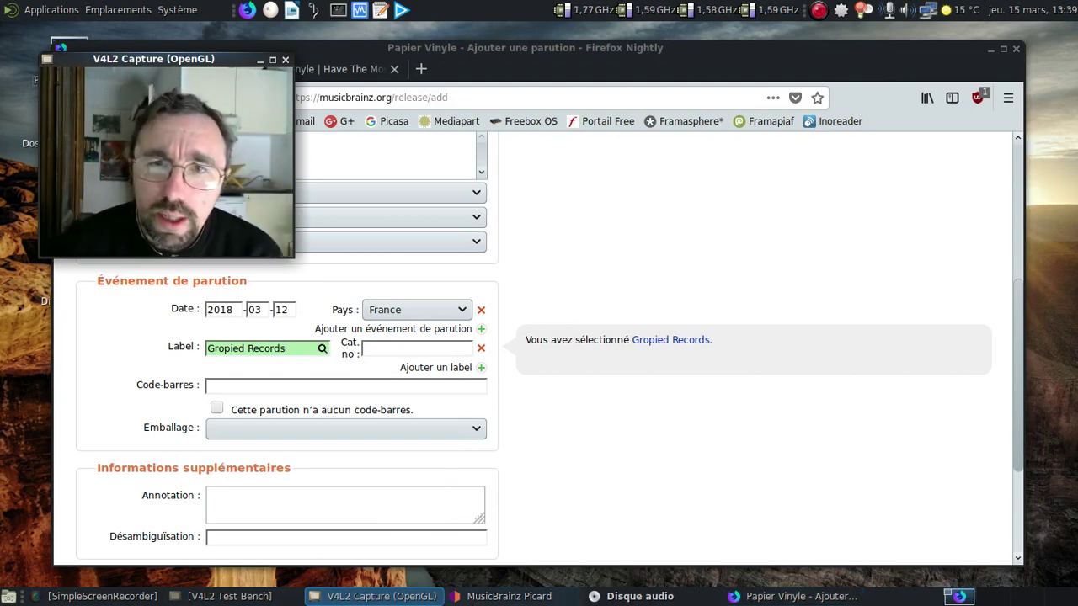
left_click(455, 348)
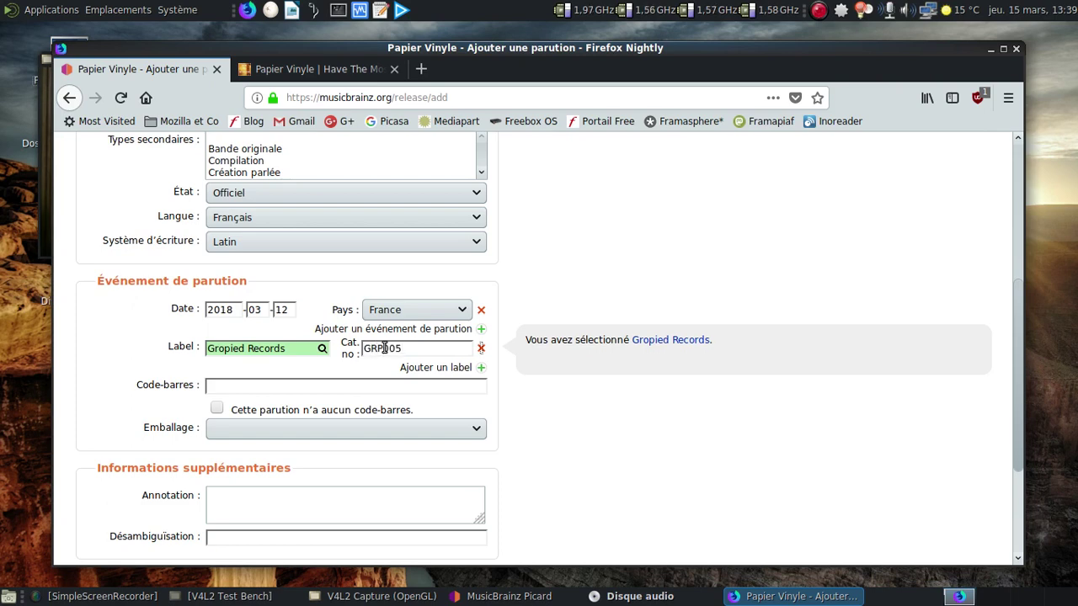
Mark the release as having no barcode and set its packaging to Emballage carton ou papier
left_click(278, 388)
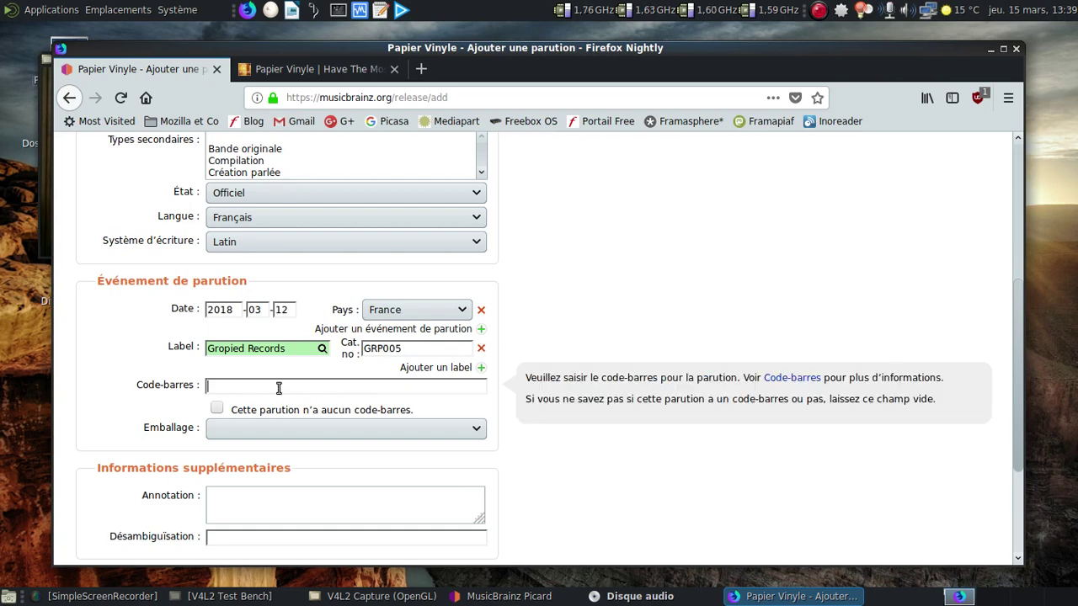
left_click(217, 409)
left_click(258, 430)
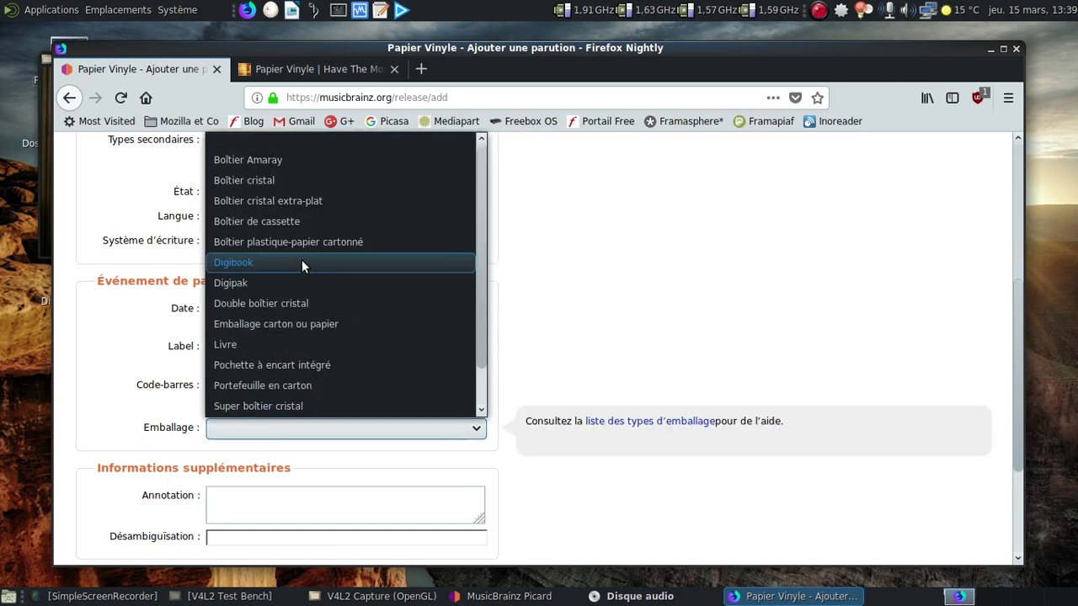
left_click(292, 324)
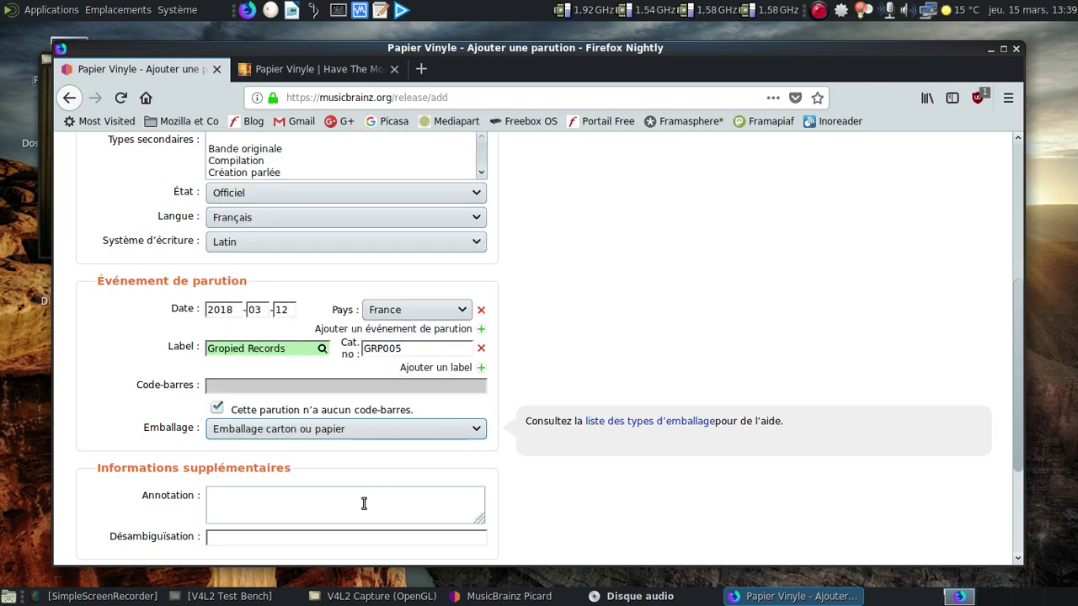
Add the Bandcamp page URL of the Papier Vinyle album as an external link of type "acheter par correspondance"
scroll(363, 502, "down", 3)
left_click(251, 450)
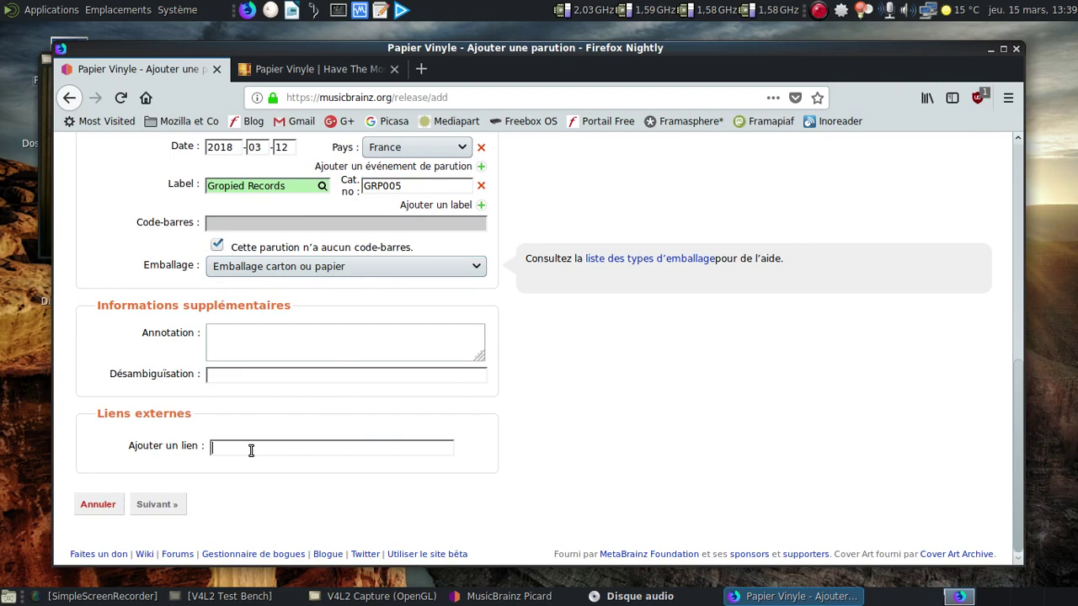
left_click(335, 65)
left_click(475, 97)
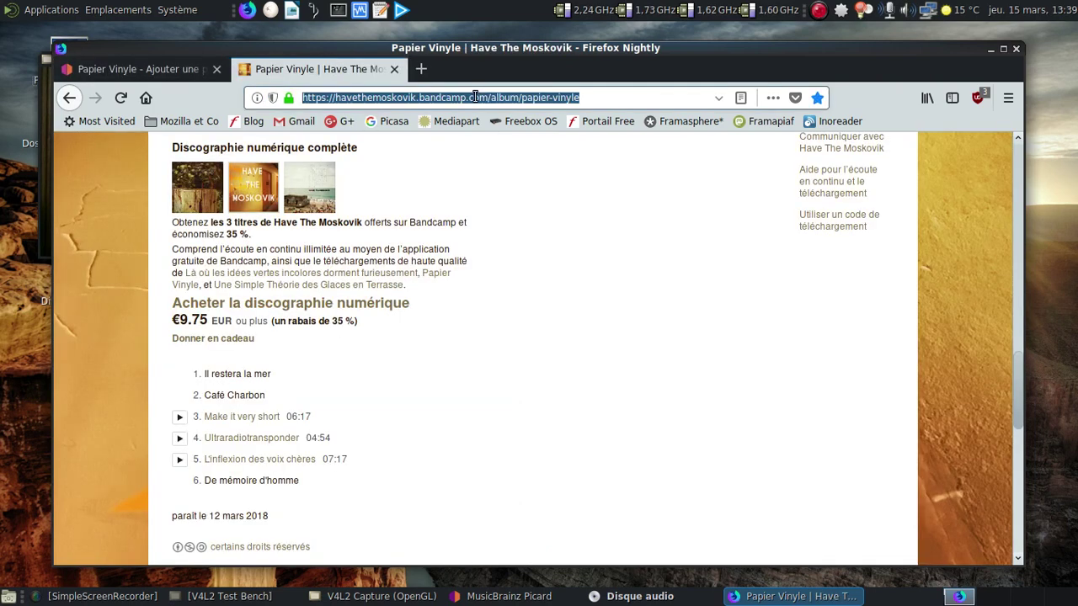
key("ctrl+c")
left_click(165, 75)
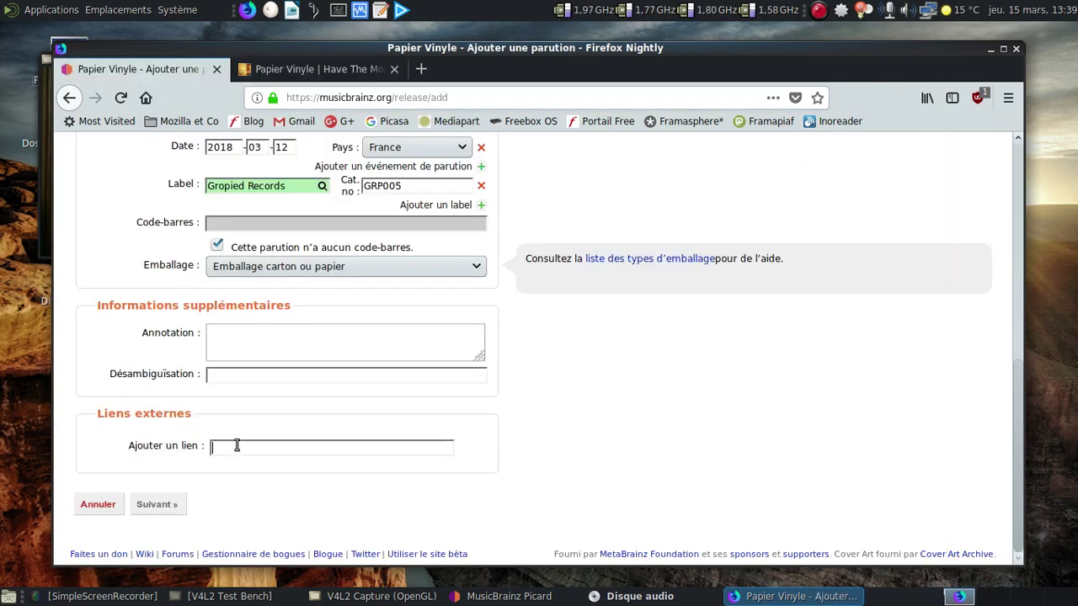
key("ctrl+v")
left_click(148, 450)
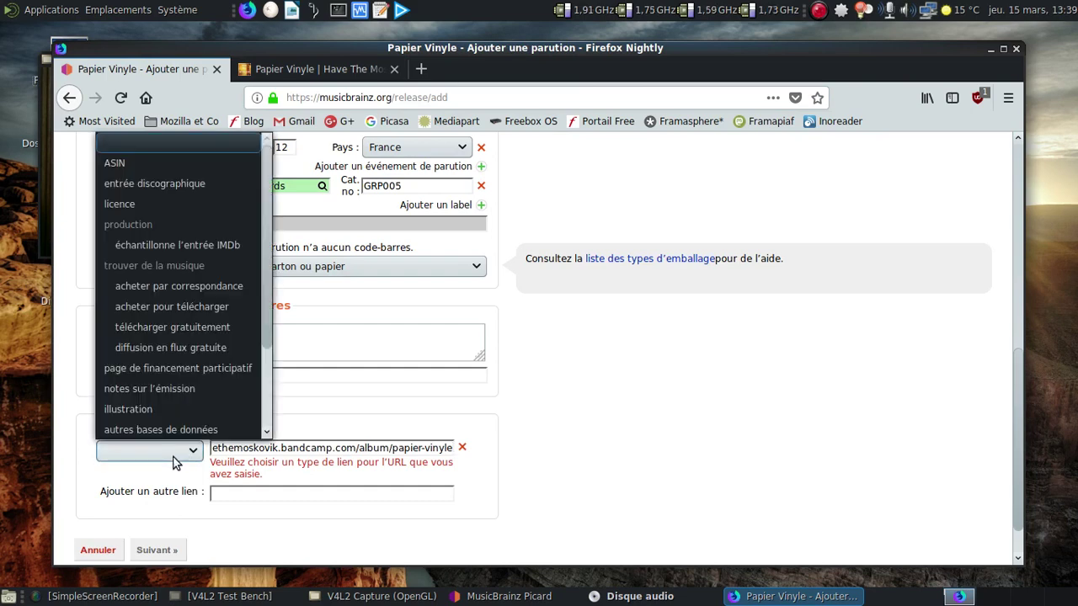
left_click(165, 286)
Continue to the release's track list and set the medium format to CD
scroll(554, 450, "down", 1)
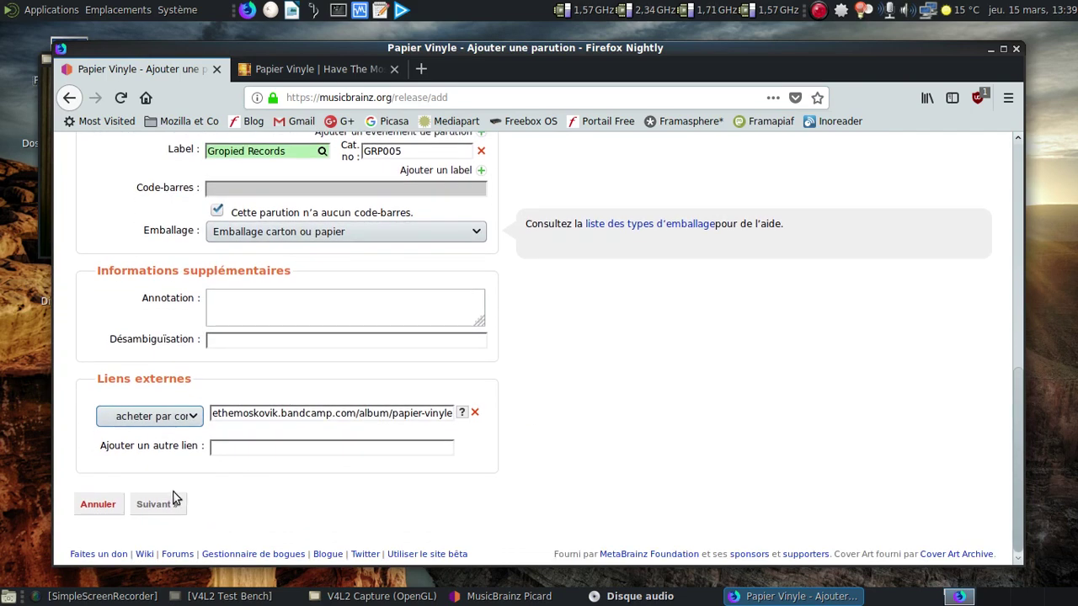
left_click(157, 504)
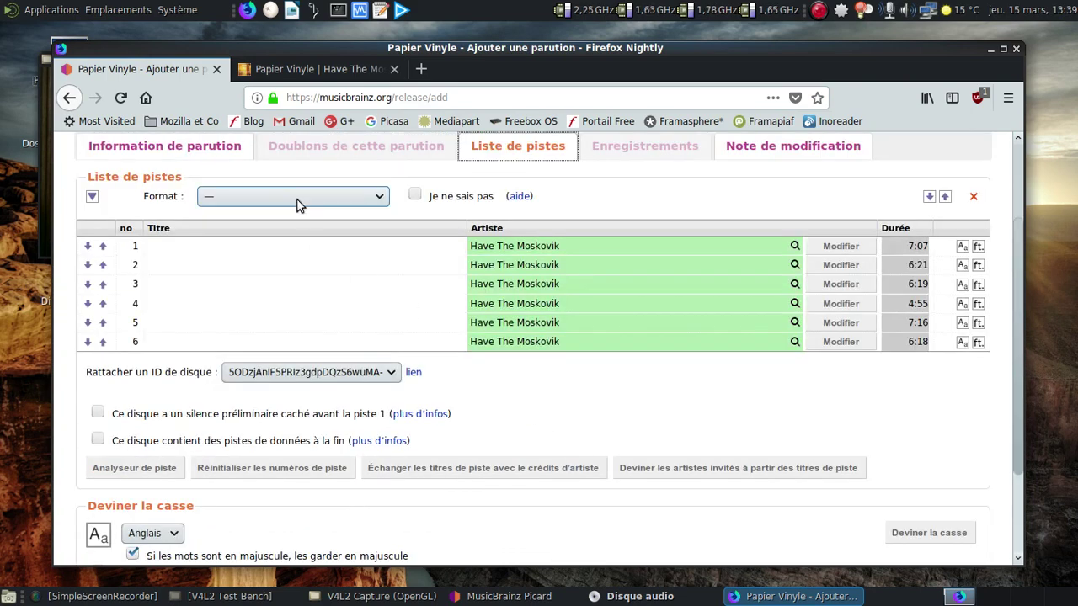
left_click(297, 205)
left_click(262, 239)
Title tracks 1 to 3 "Il restera la mer", "Café charbon" and "Make it very short", checking against the Bandcamp track list
left_click(251, 248)
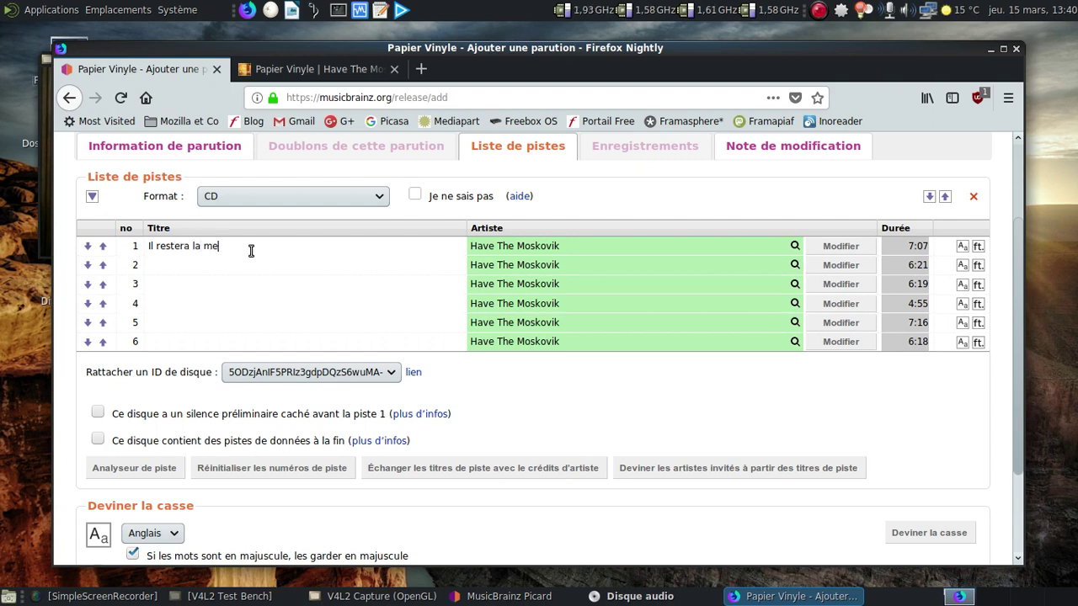
left_click(243, 266)
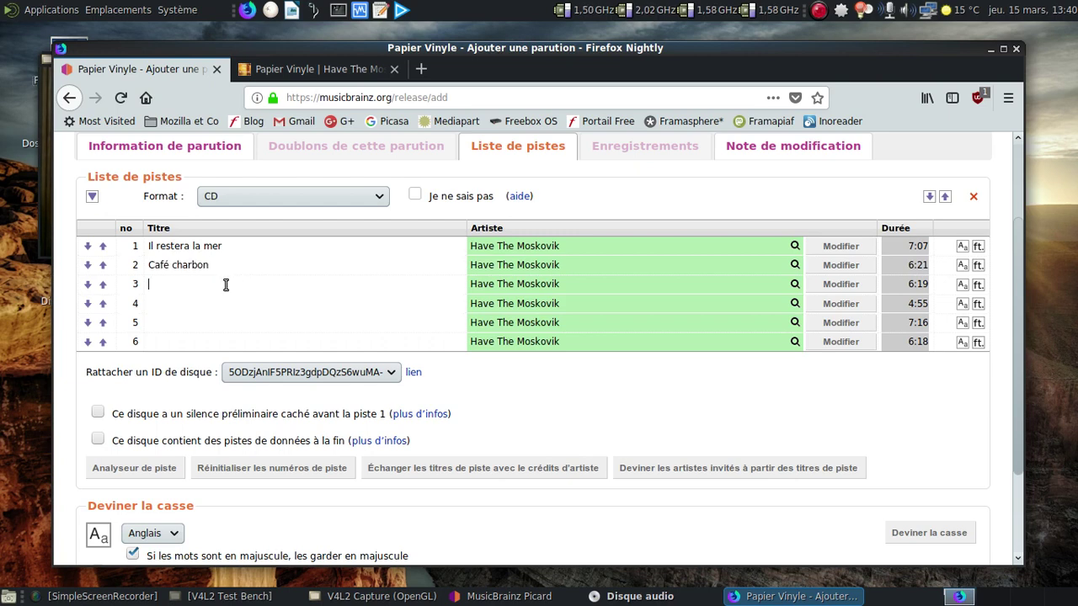
left_click(286, 71)
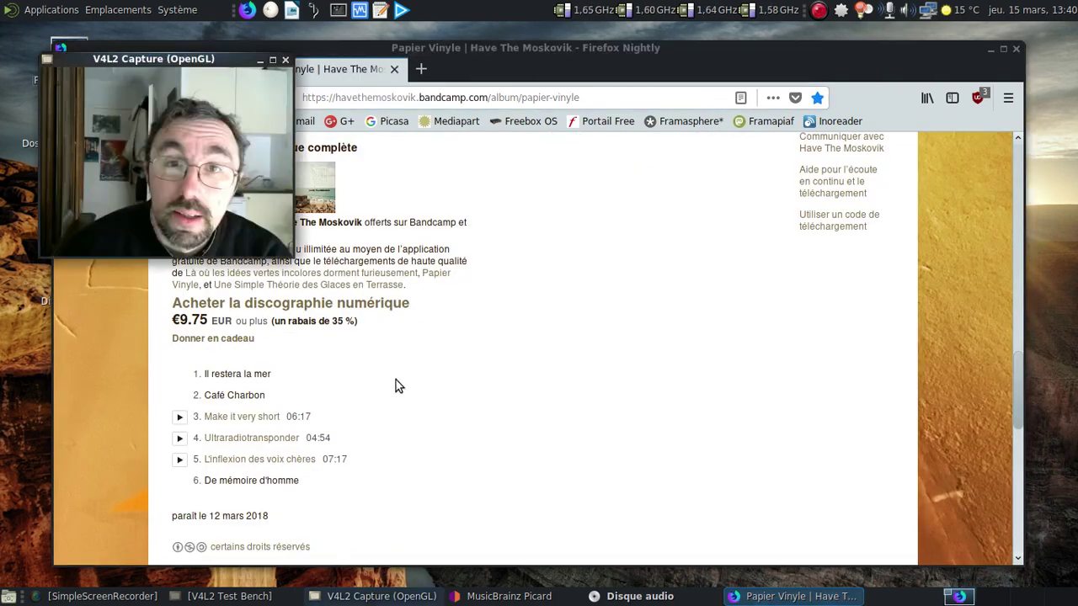
left_click(447, 50)
left_click(157, 78)
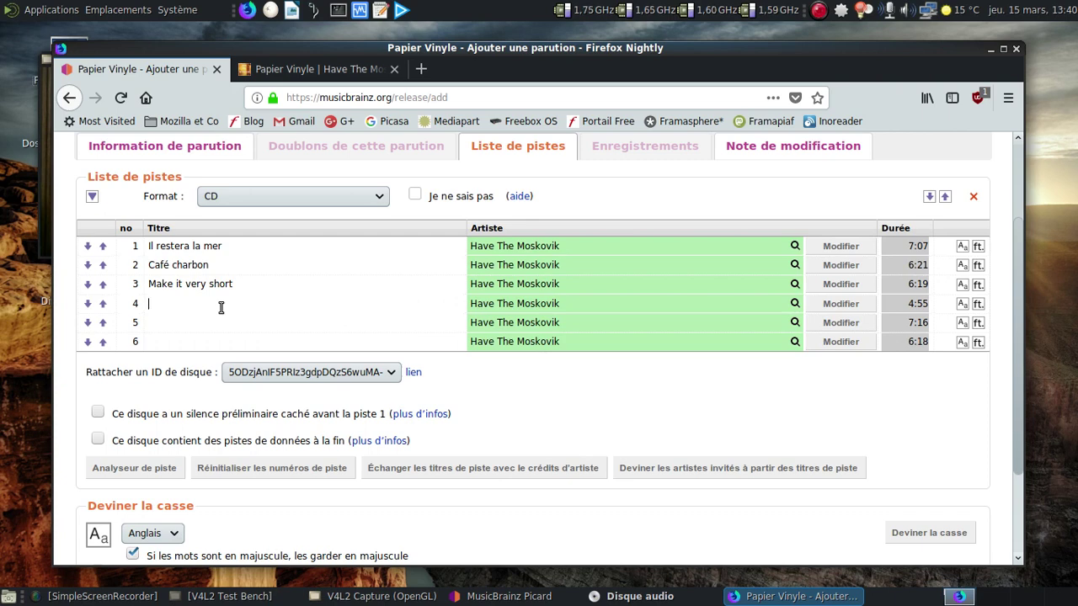
Title tracks 4 to 6 "Ultraradiotransponder", "L'inflexion des voix chères" and "De mémoire d'homme"
type("Ultraradiotransponder")
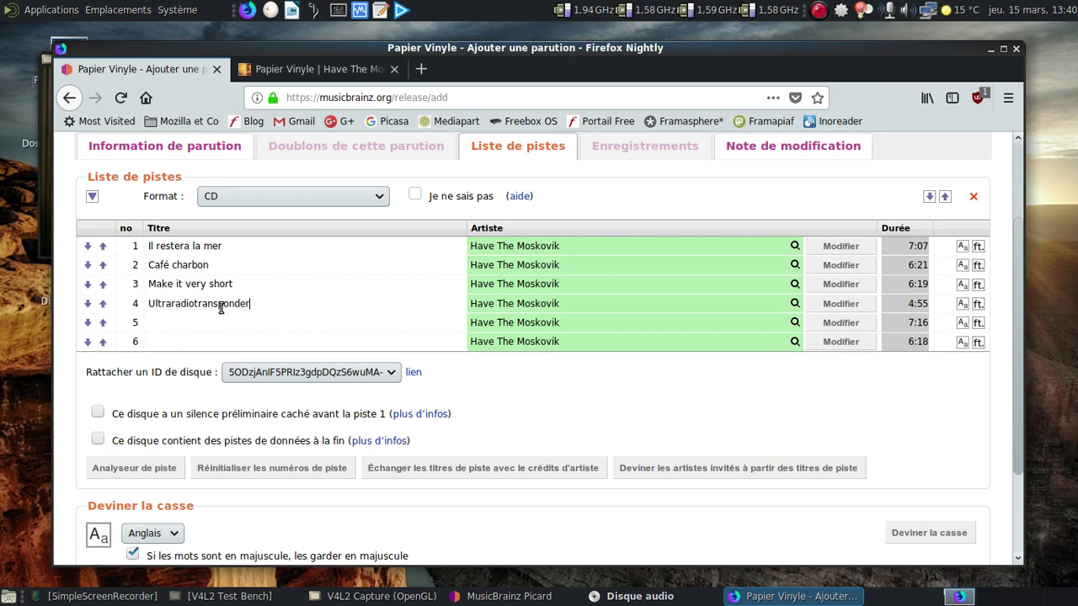
left_click(198, 323)
type("L'inflexion des voix chères")
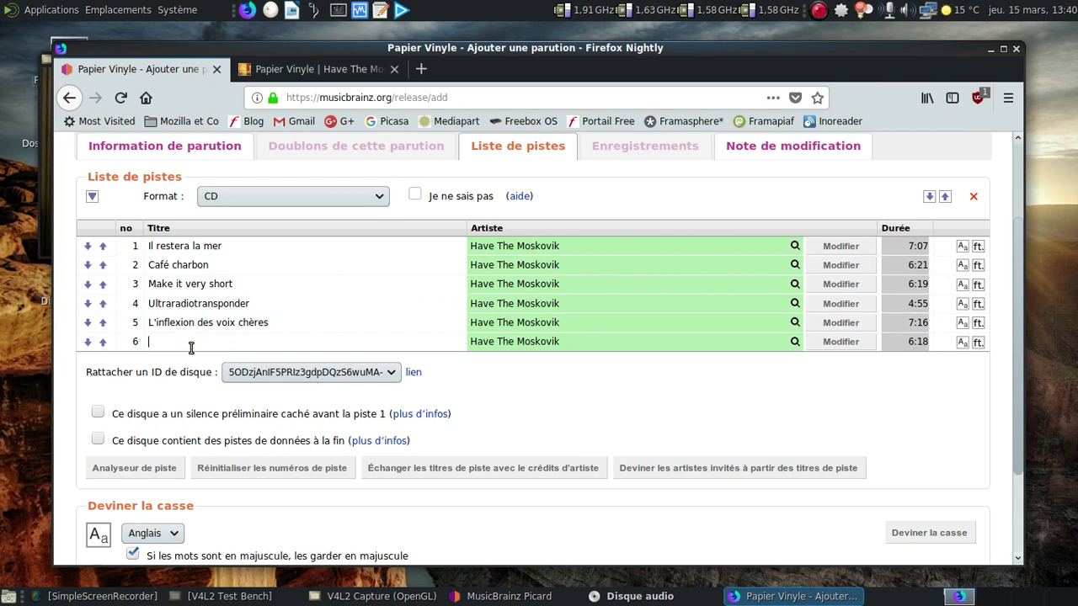
left_click(191, 347)
type("De mé")
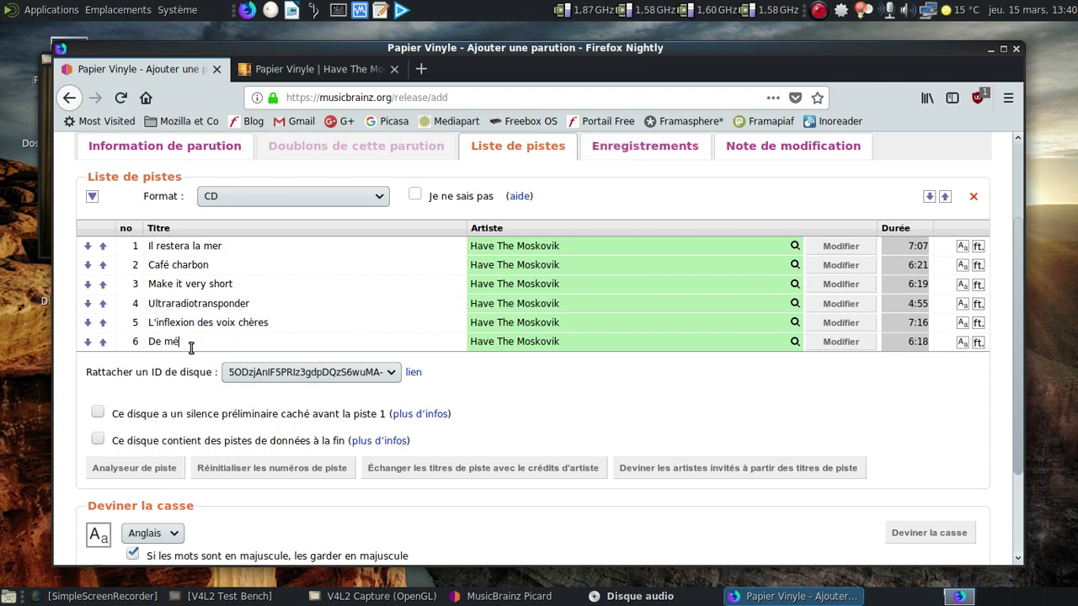
type("moire d'homme")
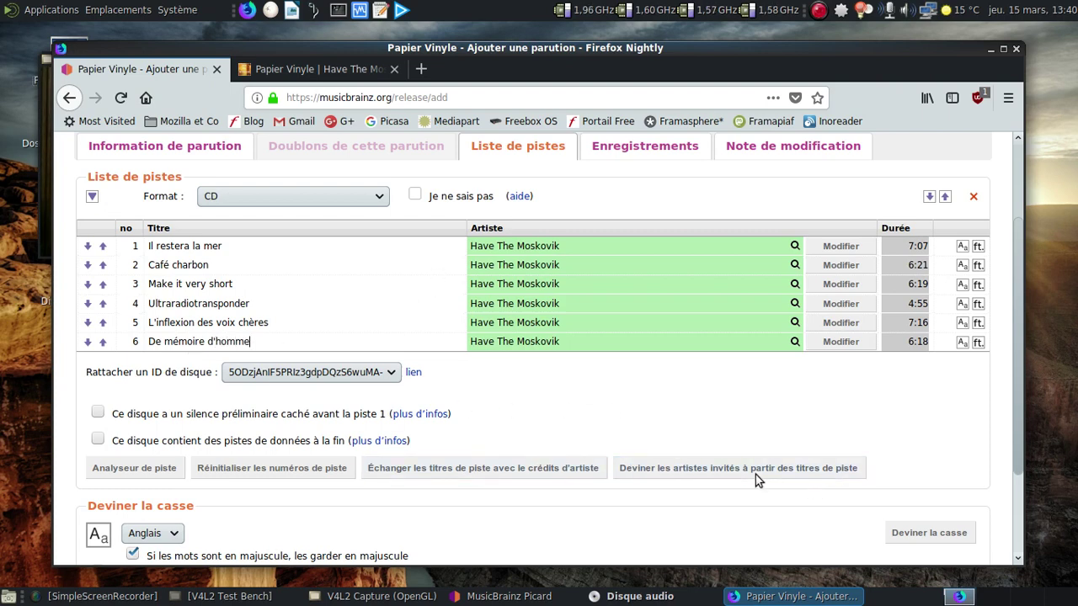
Apply case guessing to the track titles with the language set to Français and check the titles
scroll(673, 477, "down", 3)
left_click(168, 417)
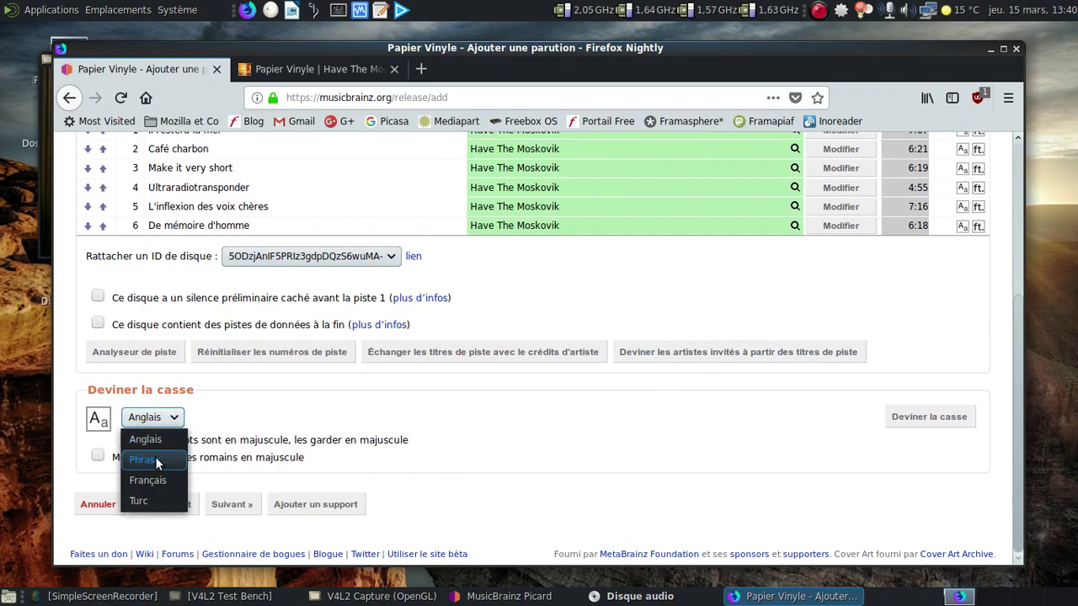
left_click(156, 479)
left_click(906, 421)
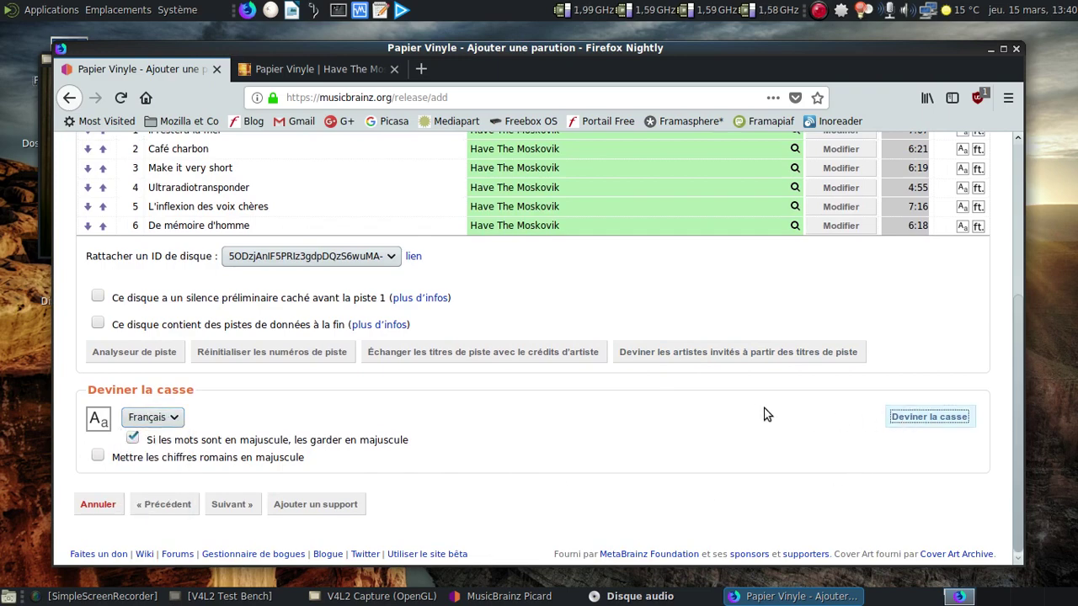
scroll(730, 413, "up", 6)
scroll(604, 421, "down", 4)
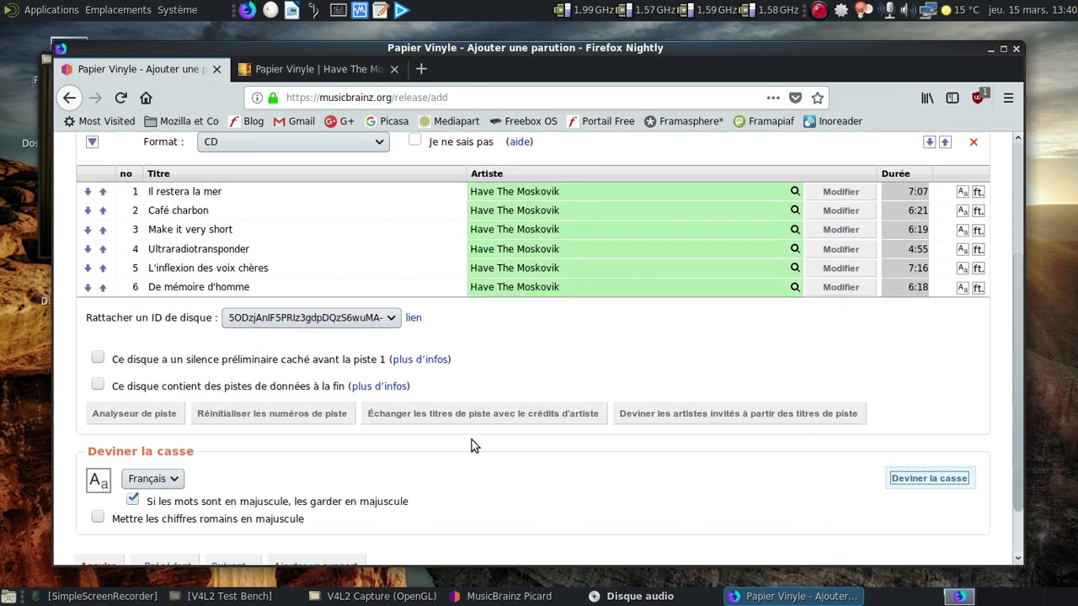
Proceed to the recordings, keep new recordings for all tracks and continue to the edit note
scroll(472, 445, "down", 2)
left_click(229, 506)
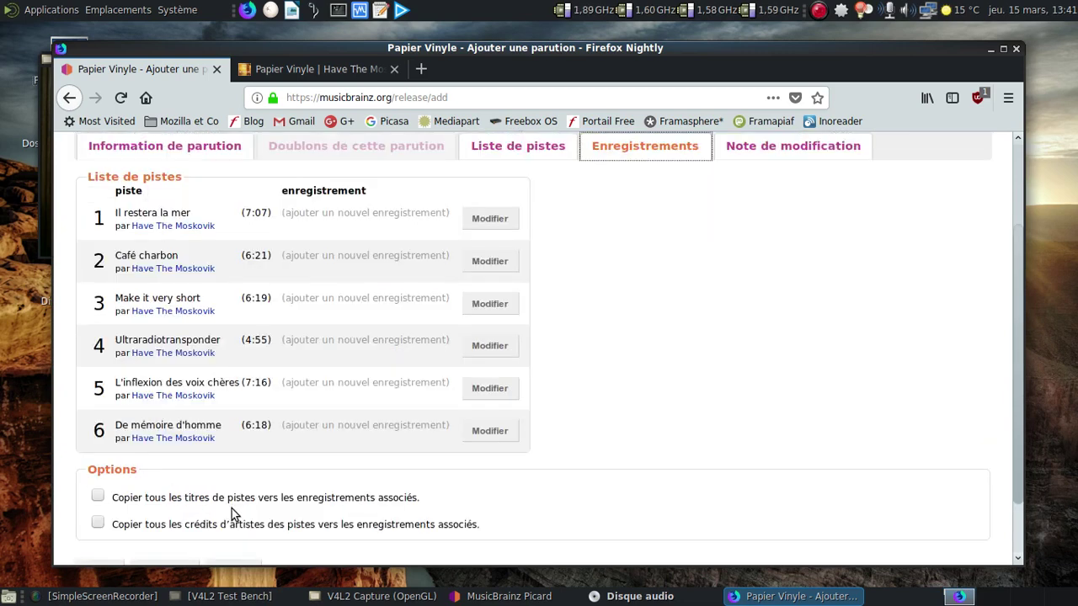
scroll(585, 450, "down", 2)
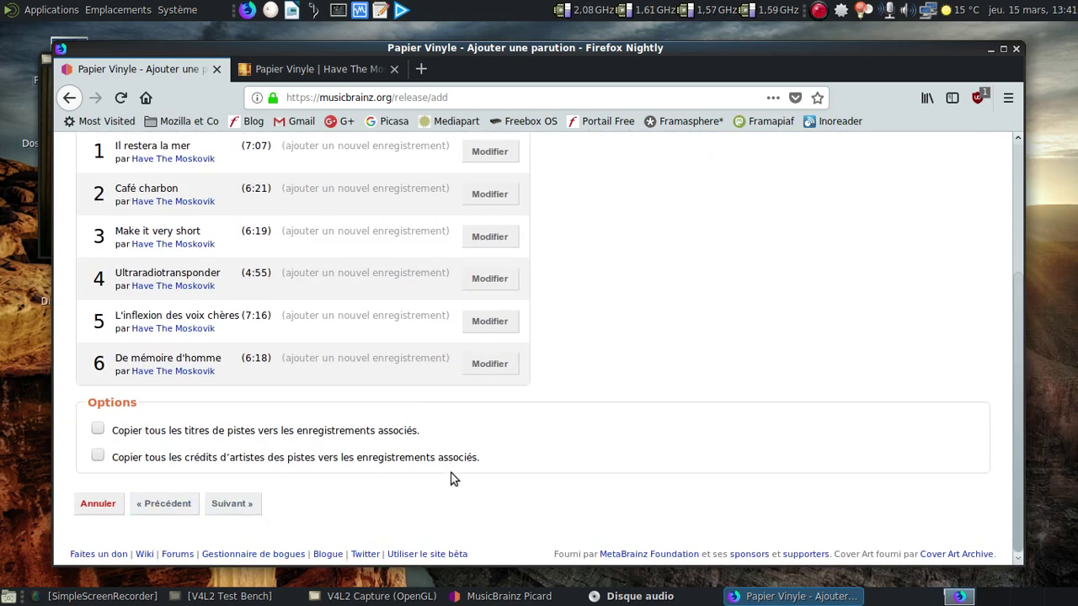
left_click(245, 503)
Enter the edit note "Album acheté auprès du groupe" and submit the new release
scroll(592, 402, "down", 10)
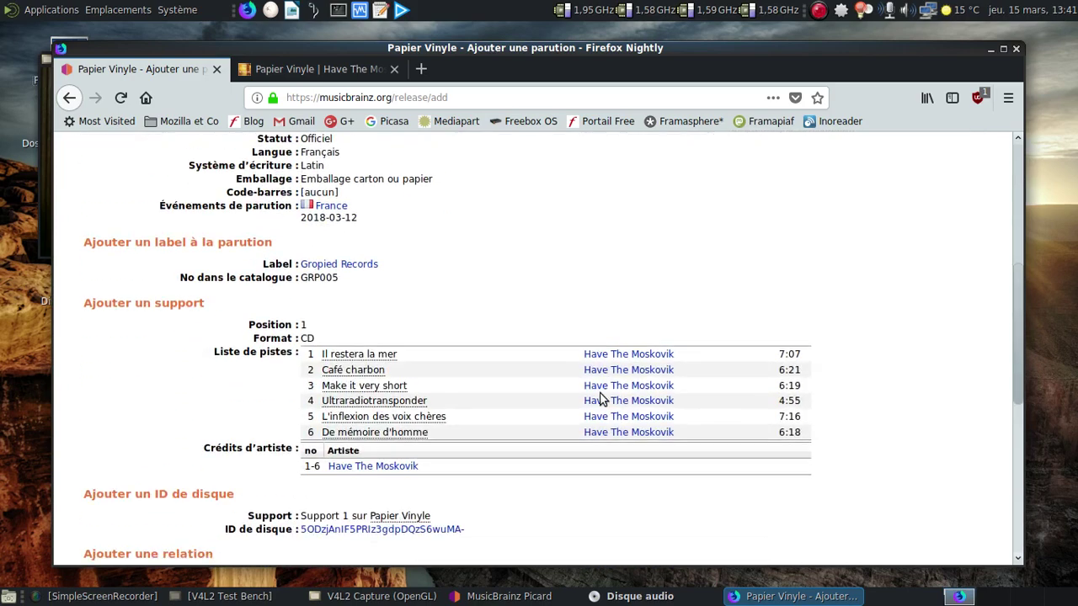
left_click(264, 383)
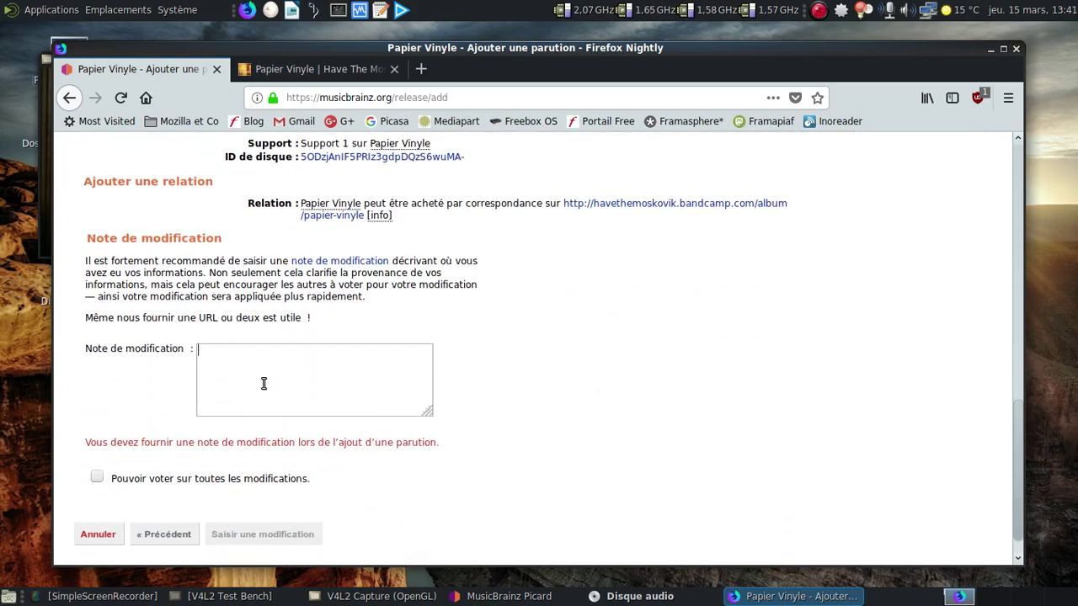
type("Album acheté auprès du groupe")
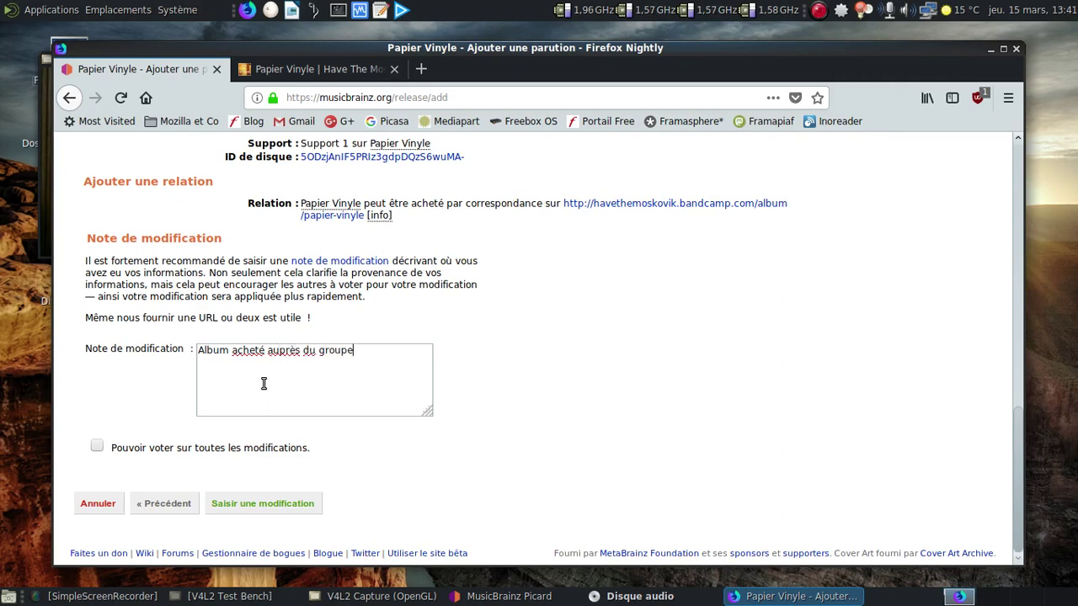
left_click(255, 505)
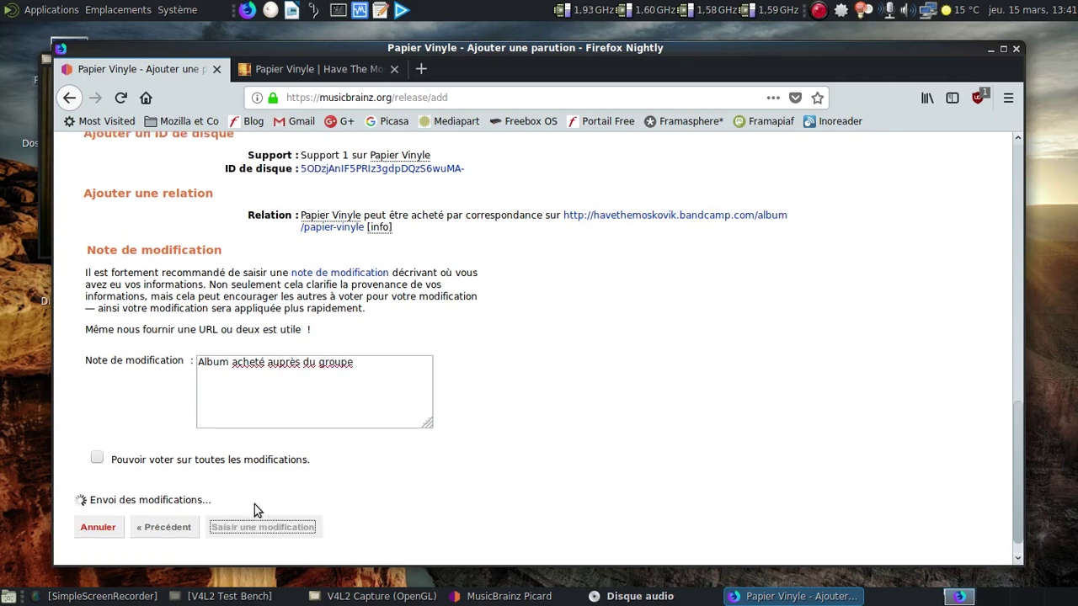
Save the Papier Vinyle cover image from the Bandcamp page as a JPEG in the Bureau folder
left_click(310, 71)
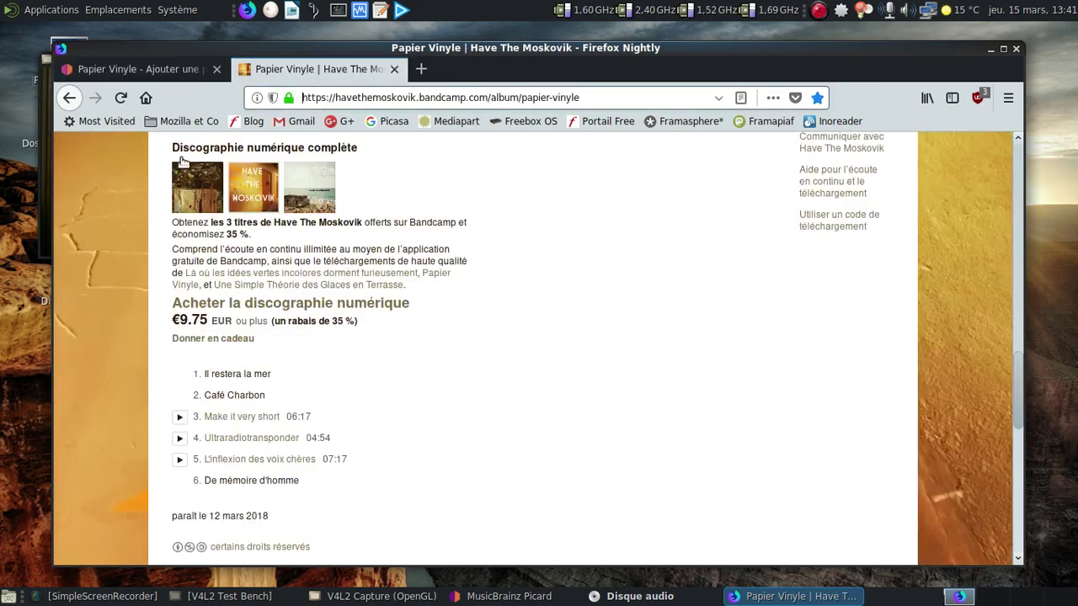
left_click(44, 201)
left_click(657, 213)
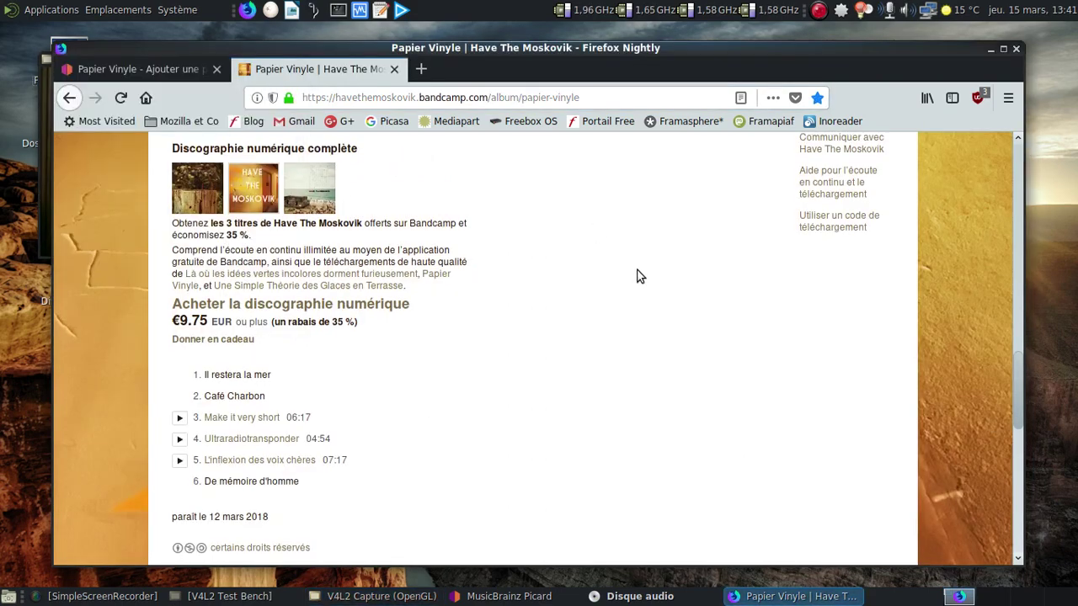
scroll(638, 276, "up", 12)
scroll(638, 276, "up", 5)
right_click(611, 189)
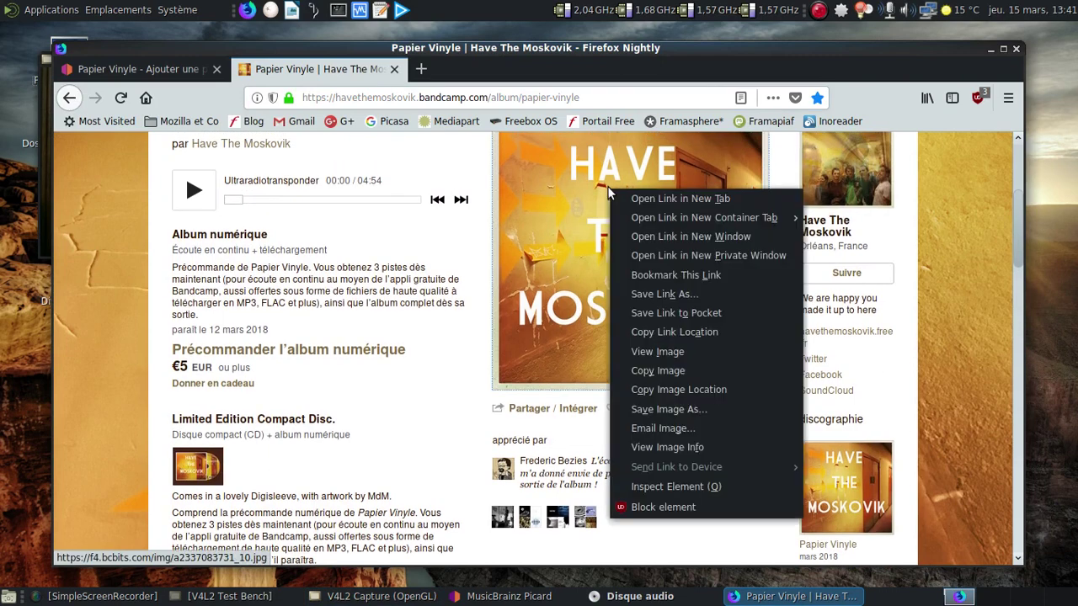
left_click(700, 410)
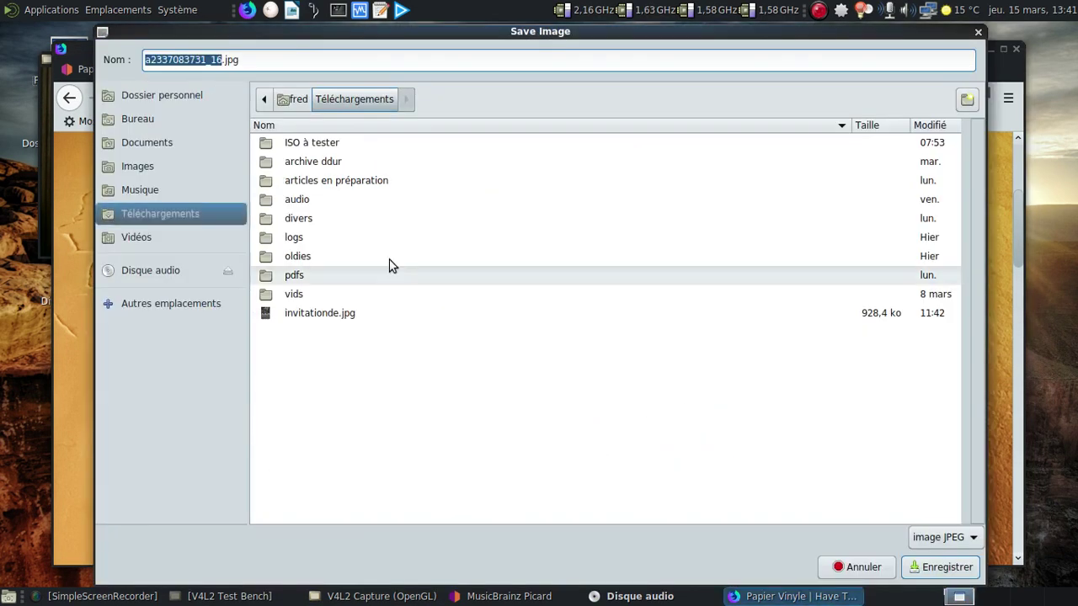
left_click(150, 118)
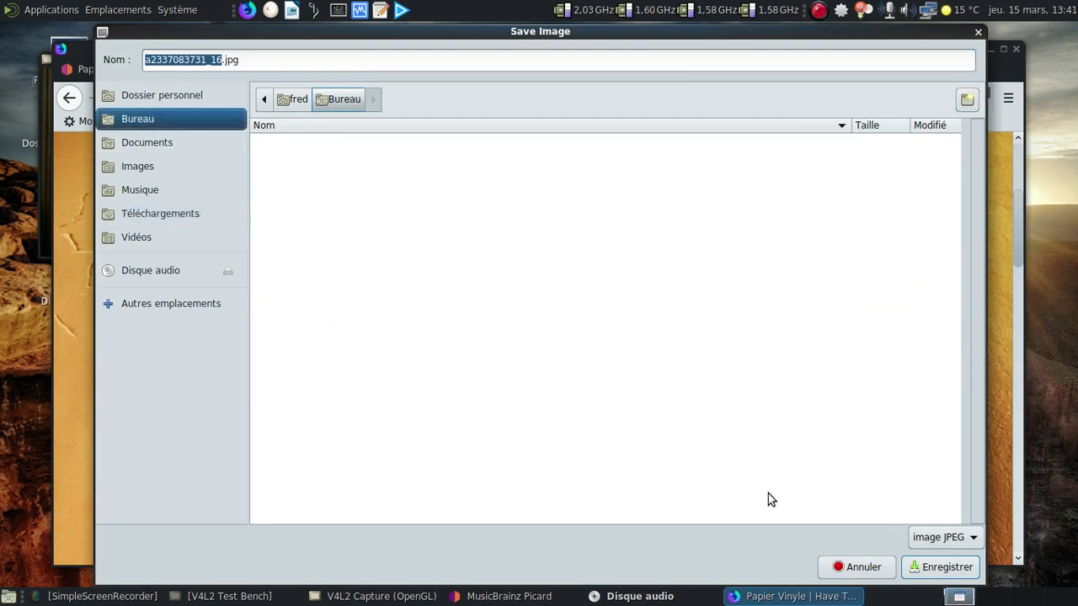
left_click(927, 569)
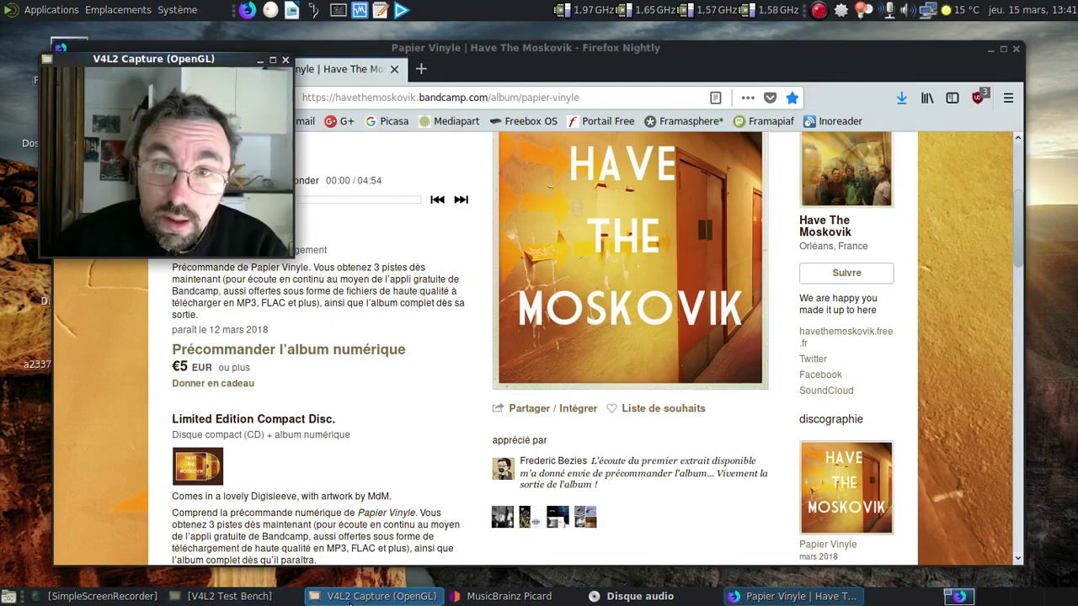
Return to the Papier Vinyle release page on MusicBrainz
left_click(374, 596)
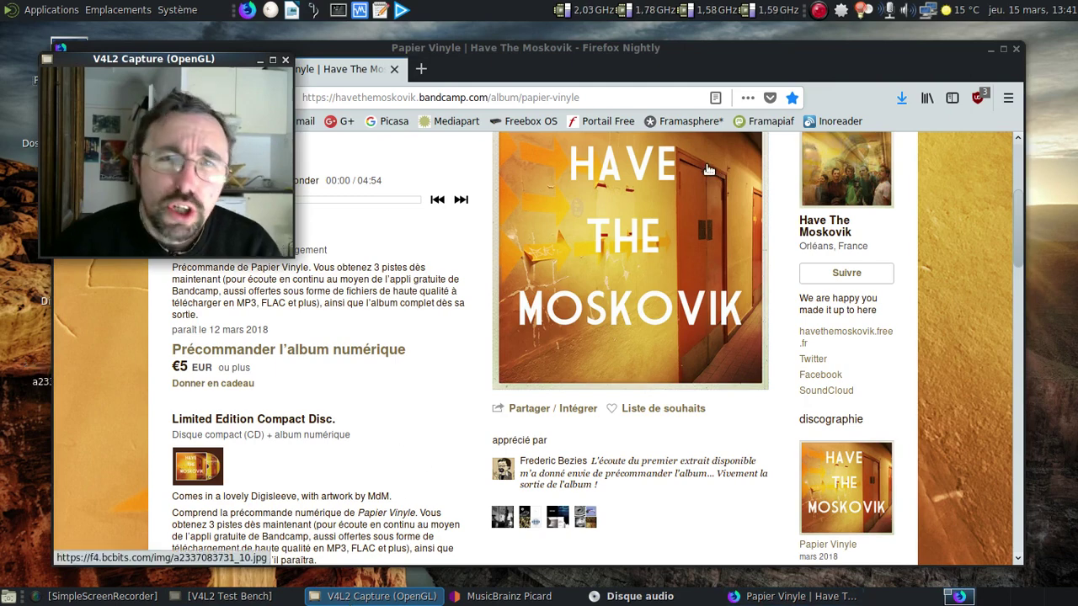
left_click(624, 50)
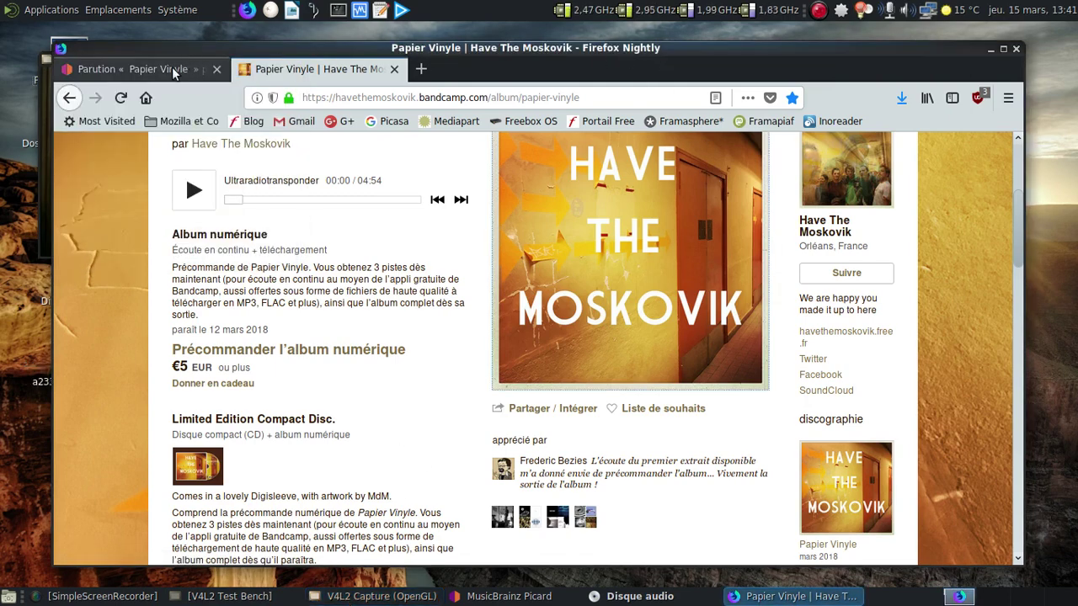
left_click(135, 69)
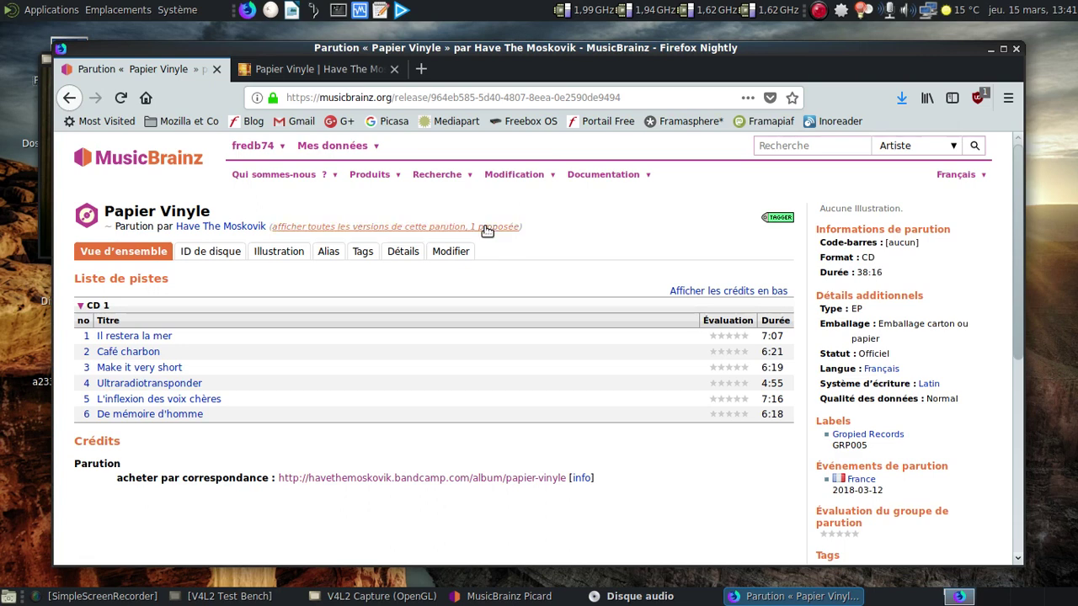
scroll(899, 353, "down", 3)
scroll(899, 354, "down", 3)
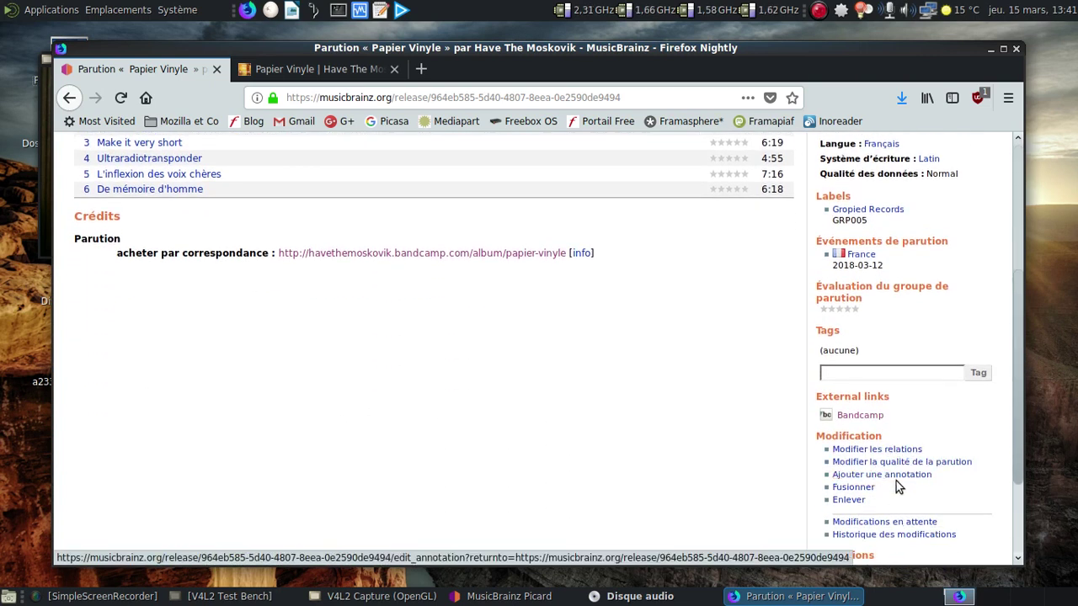
scroll(909, 482, "down", 3)
left_click(923, 478)
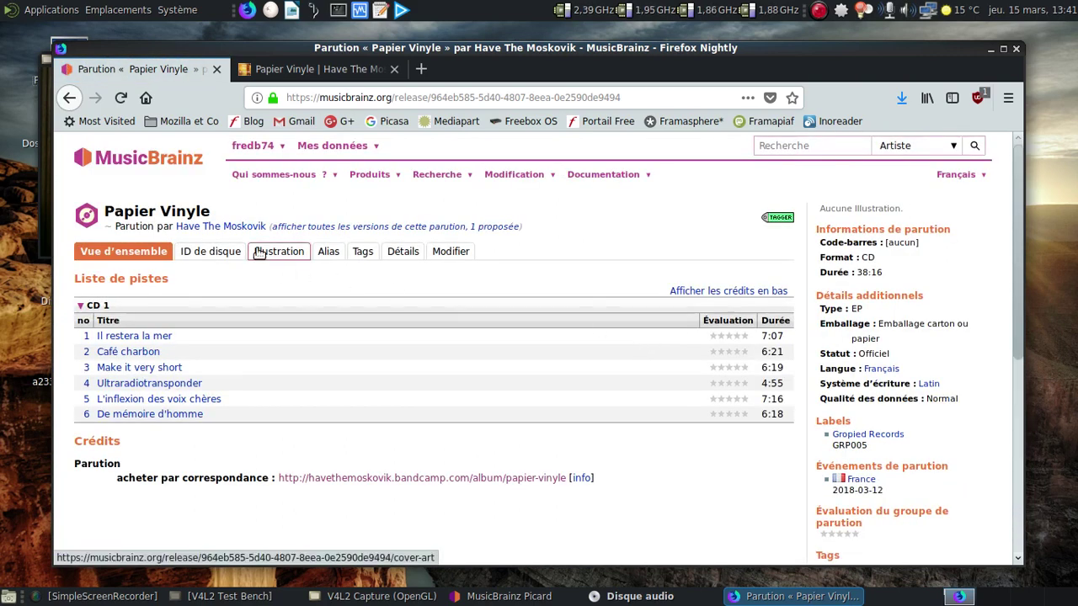
left_click(256, 252)
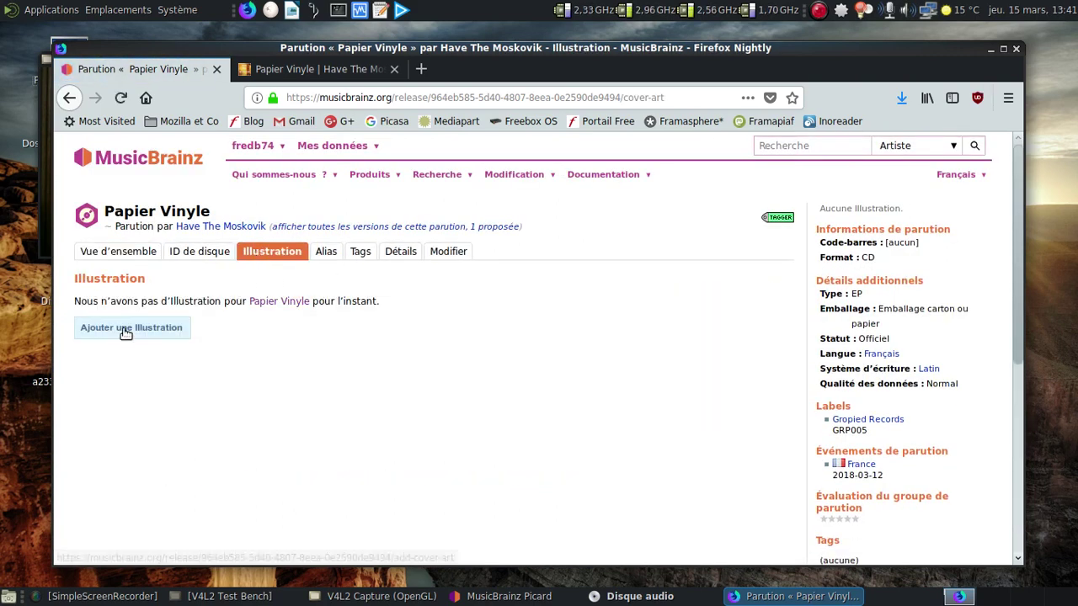
left_click(127, 331)
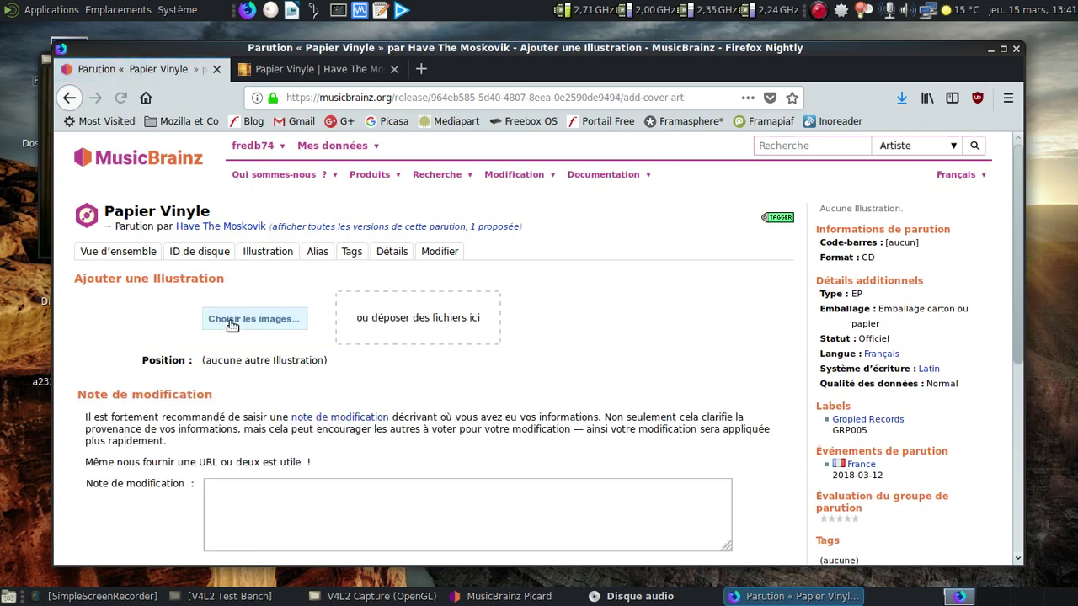
left_click(232, 325)
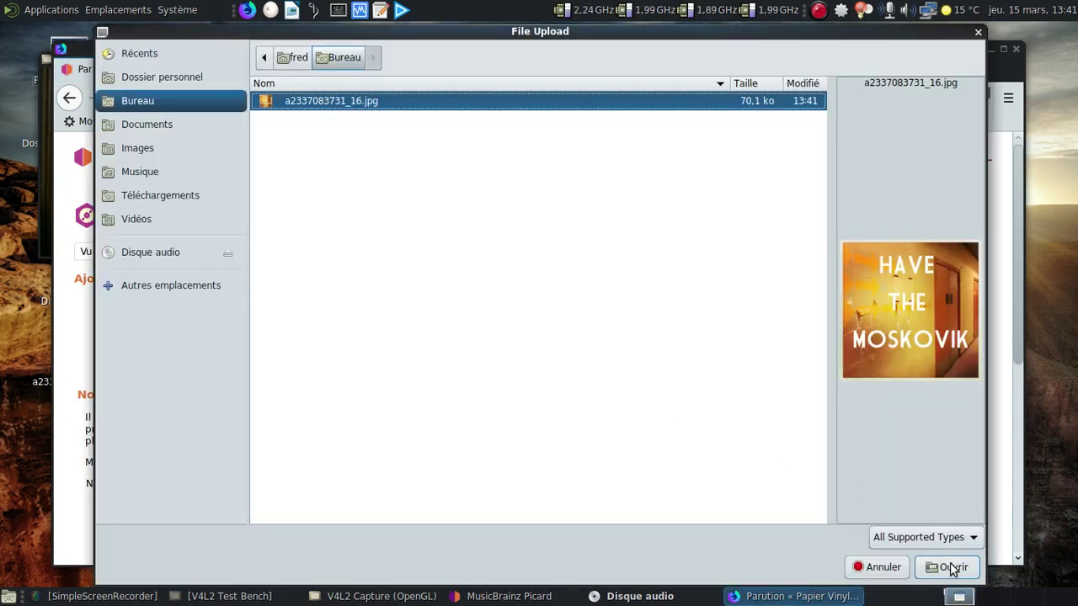
left_click(954, 567)
Set the type of the chosen cover image to Devant
scroll(586, 444, "down", 1)
scroll(587, 445, "down", 2)
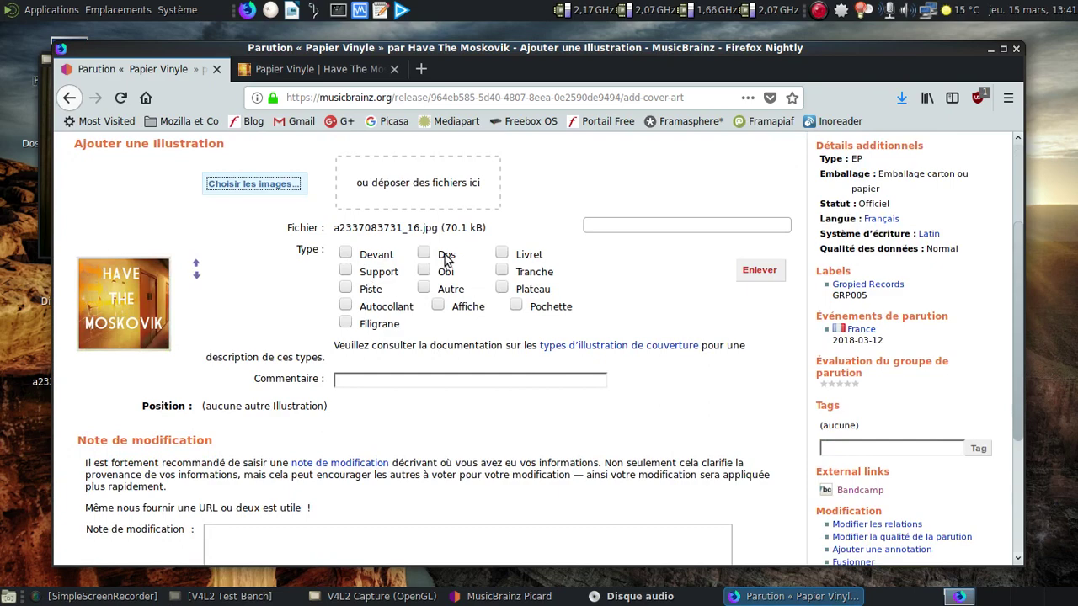
left_click(358, 256)
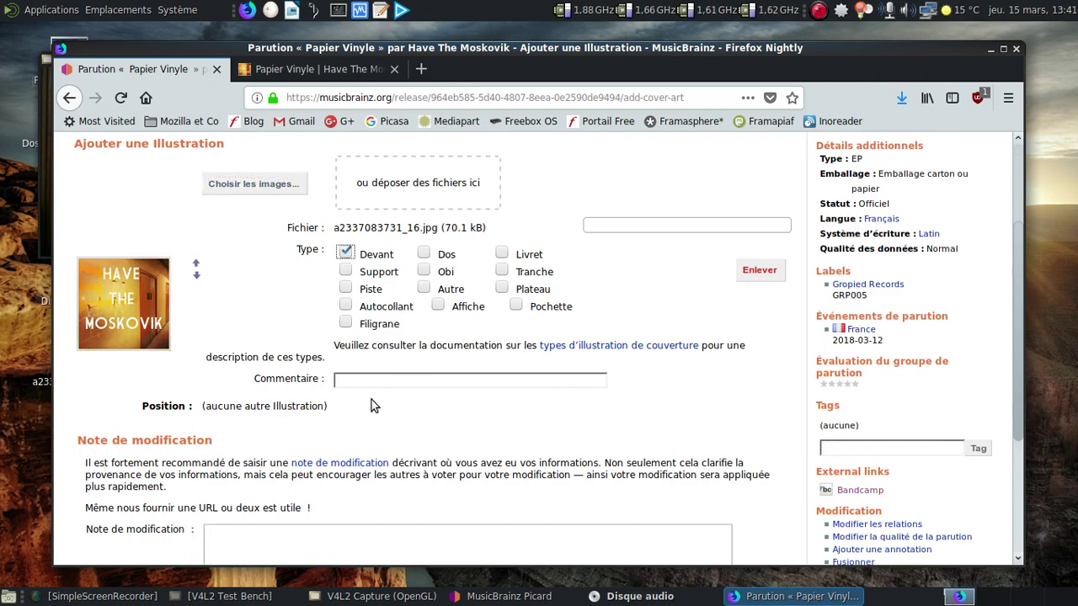
Copy the Bandcamp album page address into the edit note as the image source and submit the cover art
left_click(320, 69)
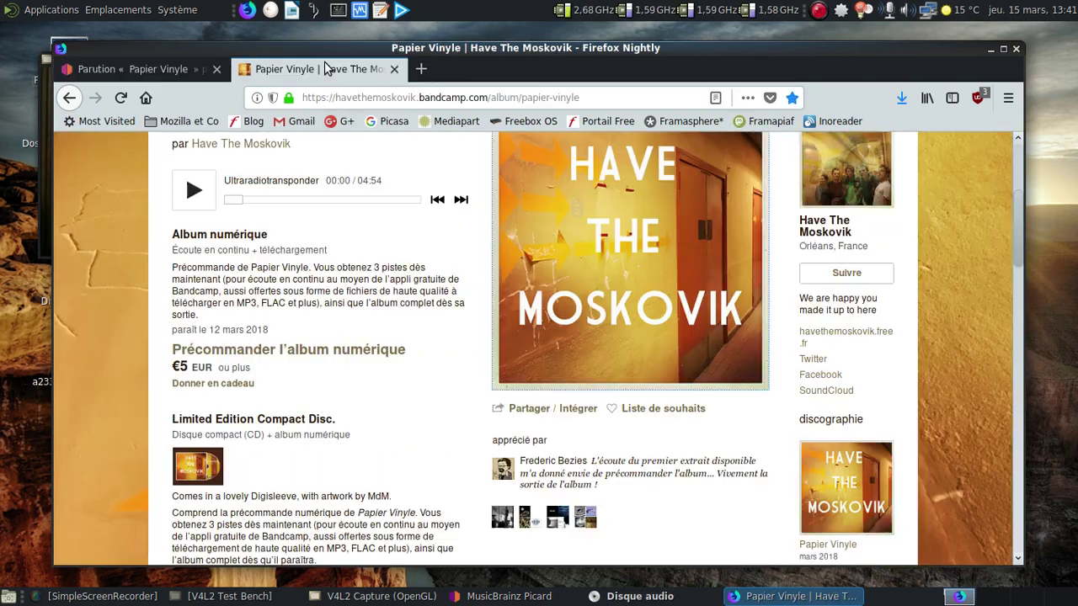
left_click(470, 100)
key("ctrl+c")
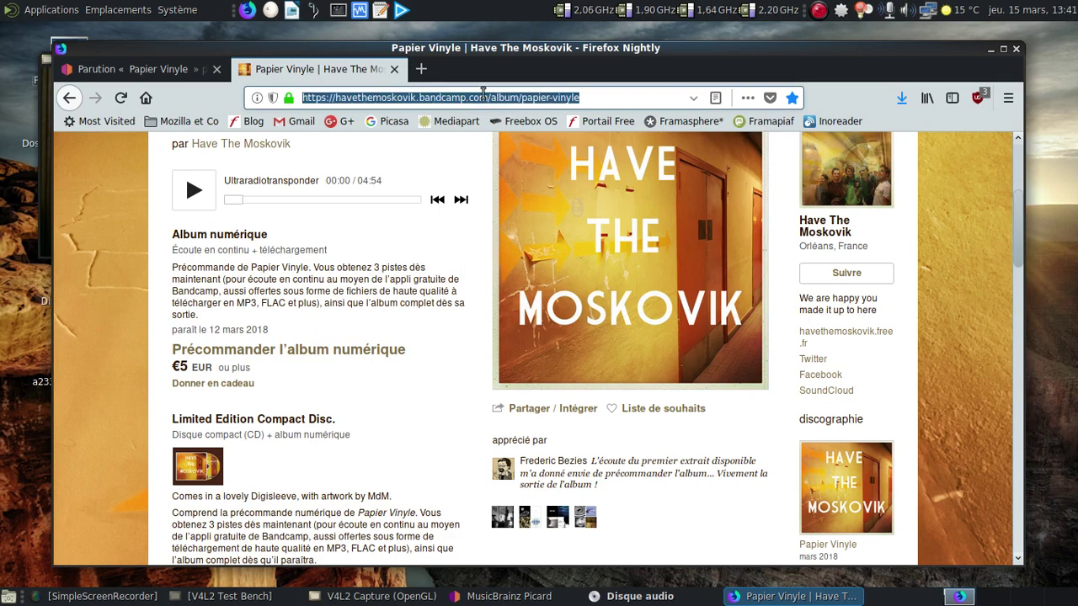
left_click(181, 71)
key("ctrl+v")
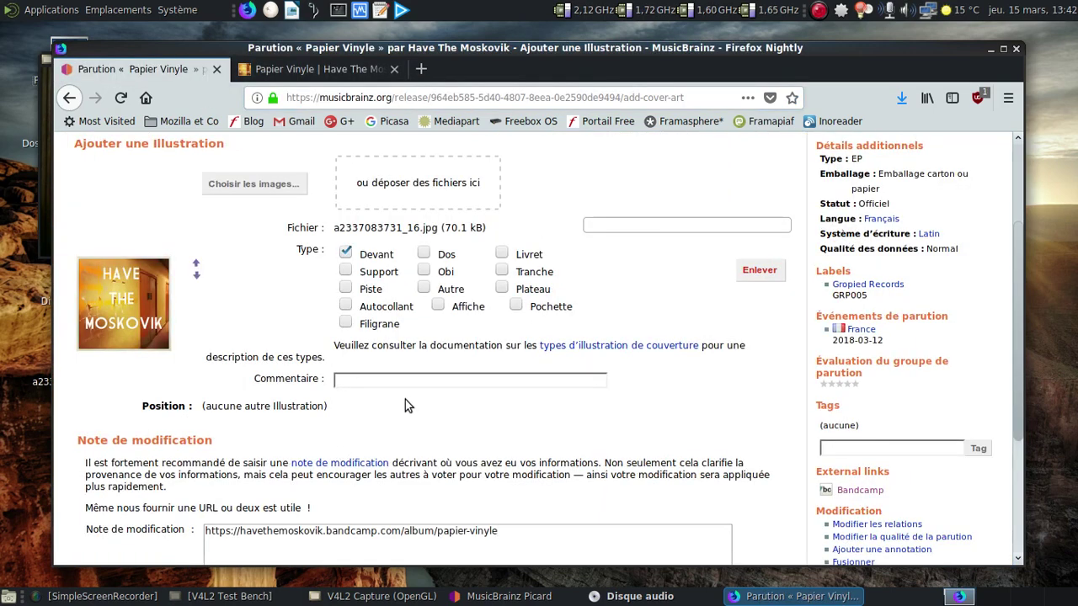
scroll(405, 399, "down", 4)
left_click(272, 470)
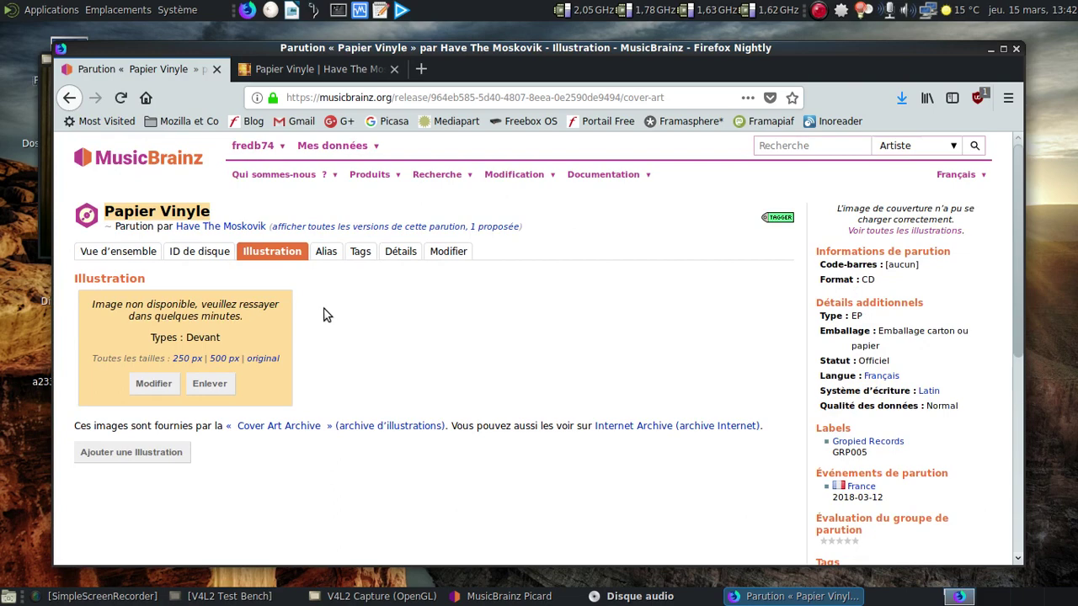
Review the overview page of the Papier Vinyle release, including its track list and release details
left_click(147, 253)
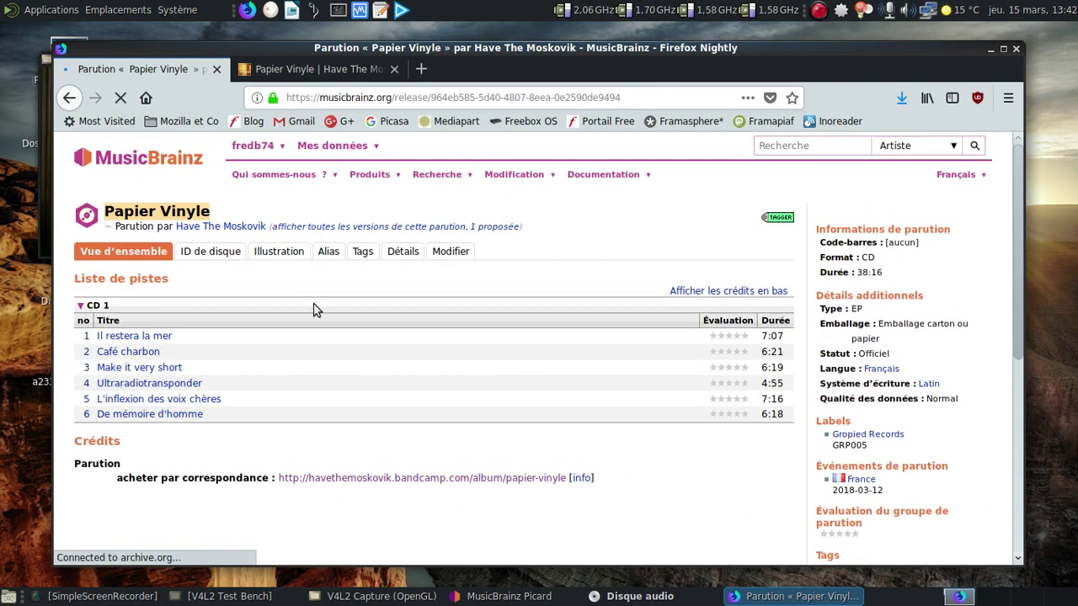
scroll(613, 319, "down", 1)
scroll(612, 318, "down", 5)
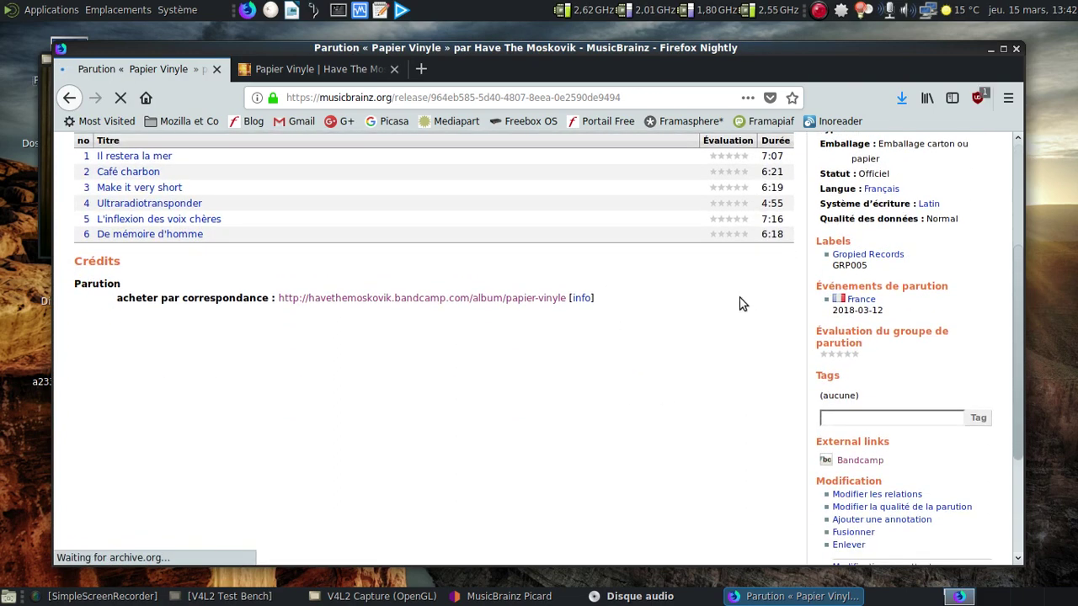
Switch to MusicBrainz Picard, look up the inserted CD, load the Papier Vinyle release and expand its track list
left_click(991, 49)
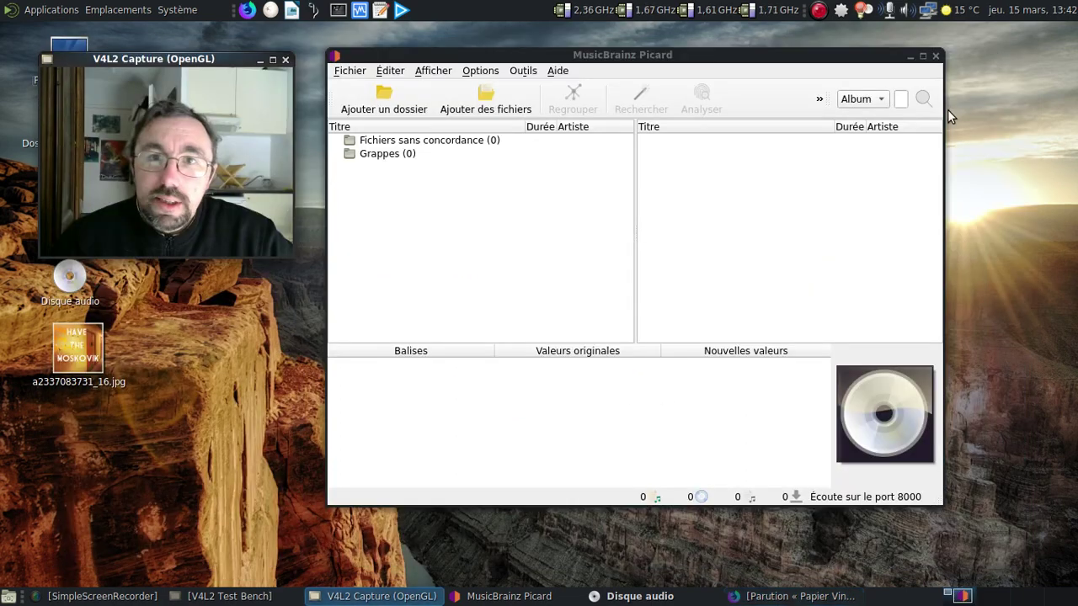
left_click(817, 99)
left_click(699, 140)
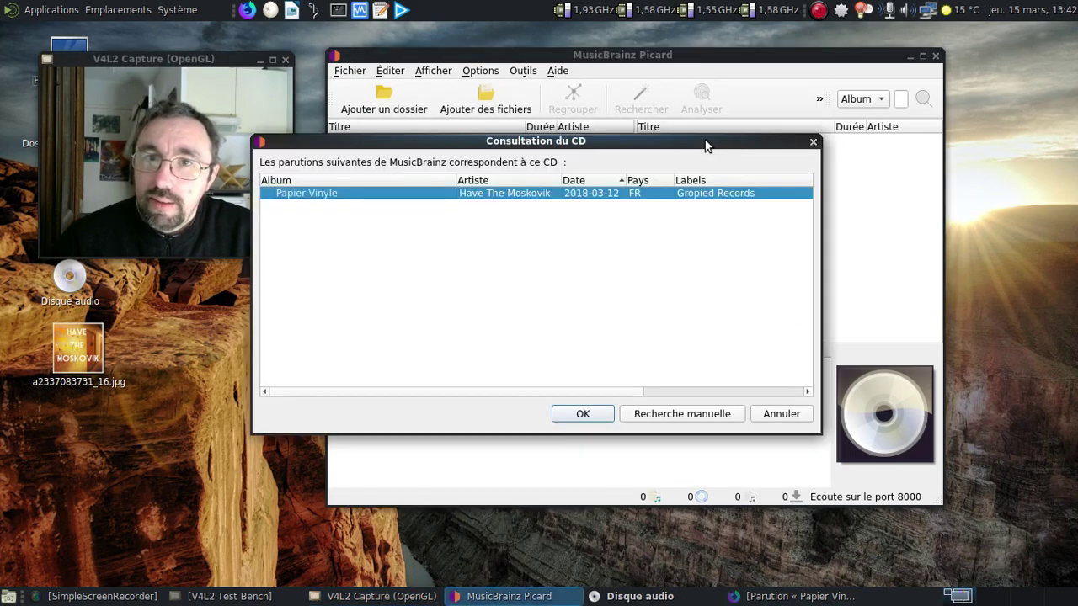
left_click(610, 414)
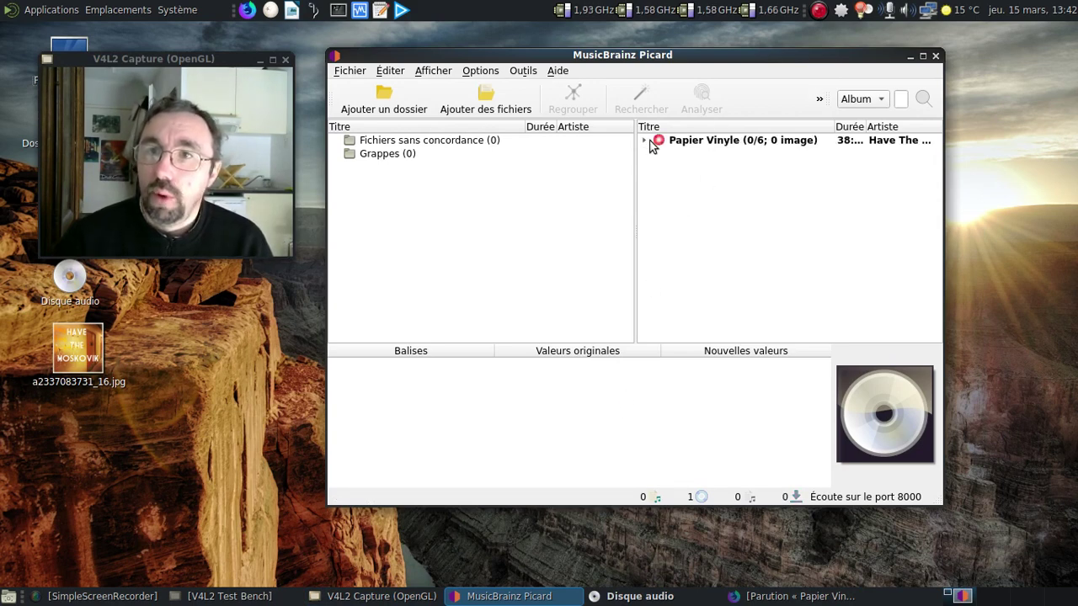
left_click(646, 141)
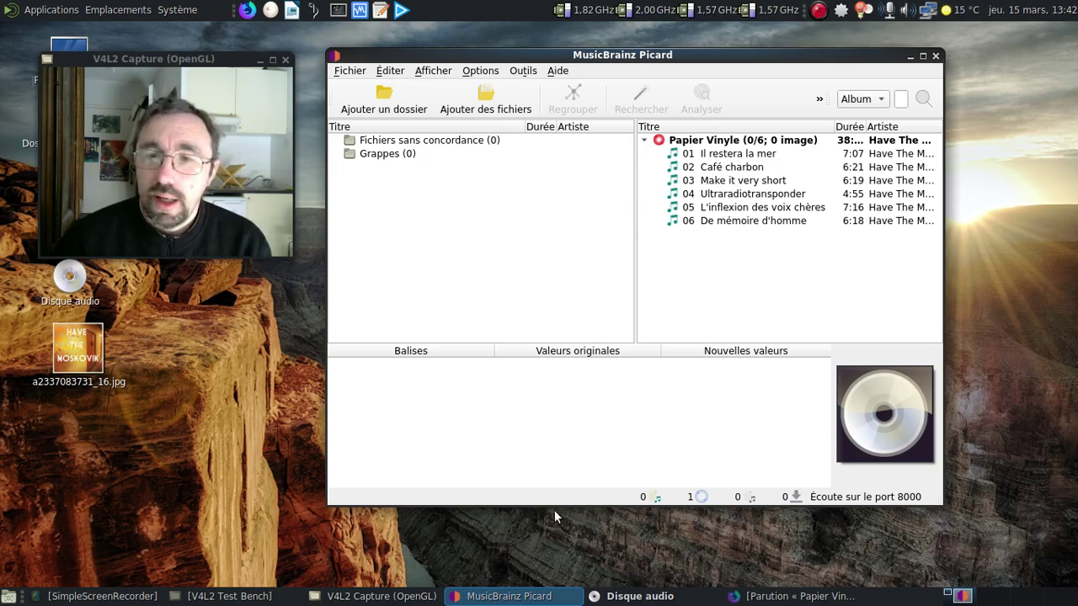
Return to the release in Firefox and check its illustration page and reloaded overview for the cover image
left_click(800, 597)
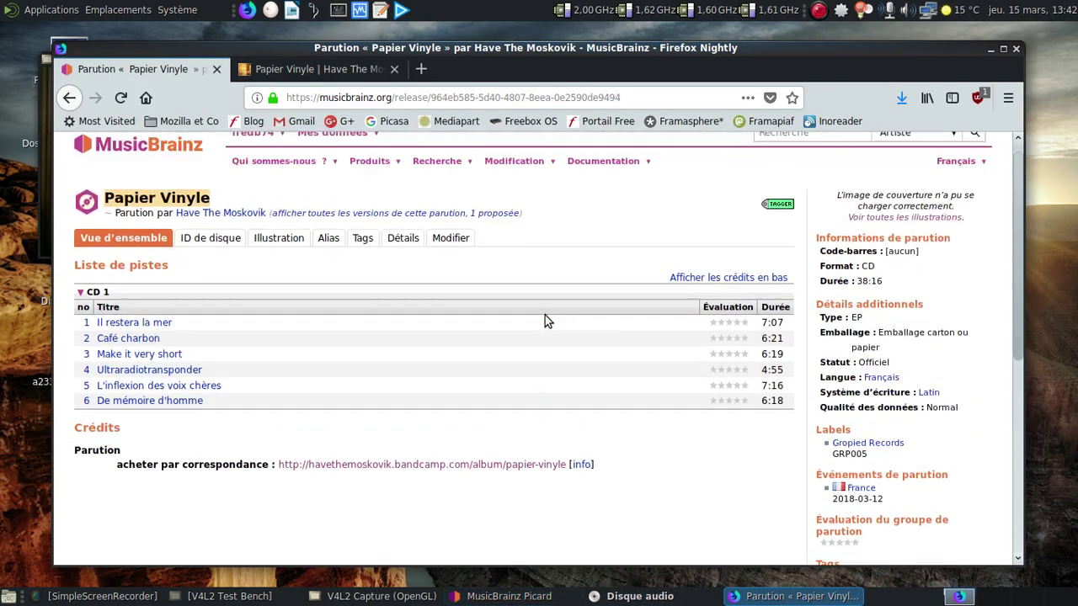
scroll(545, 315, "up", 1)
left_click(264, 247)
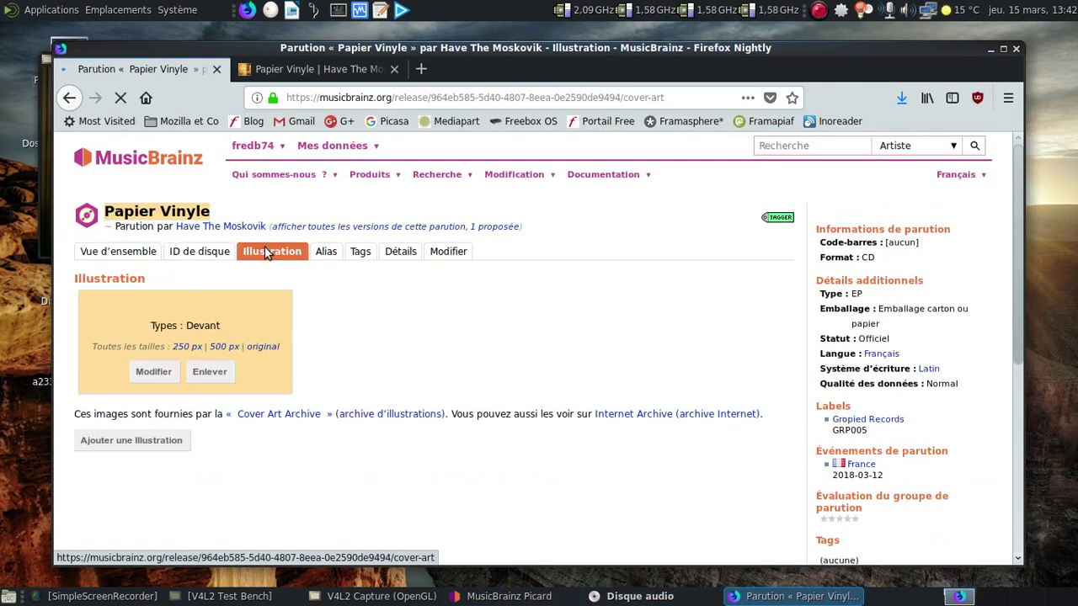
left_click(111, 251)
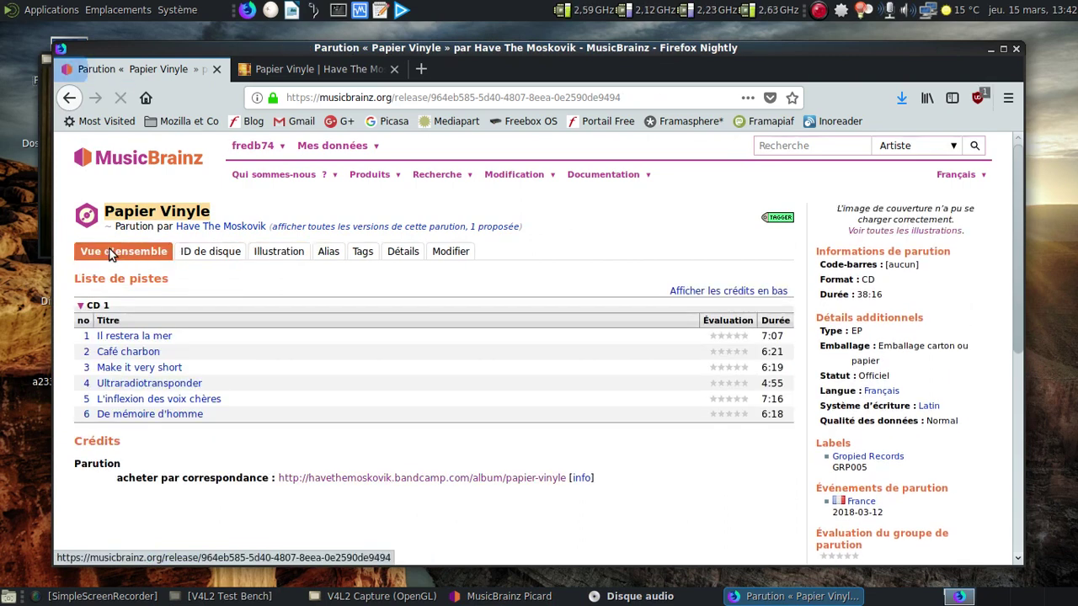
left_click(117, 100)
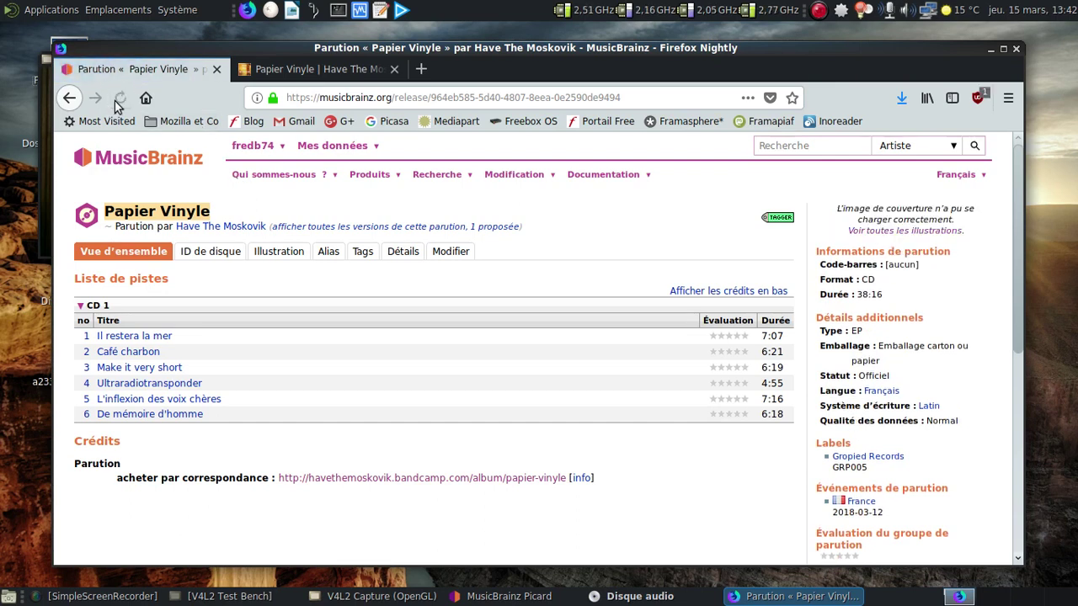
left_click(287, 253)
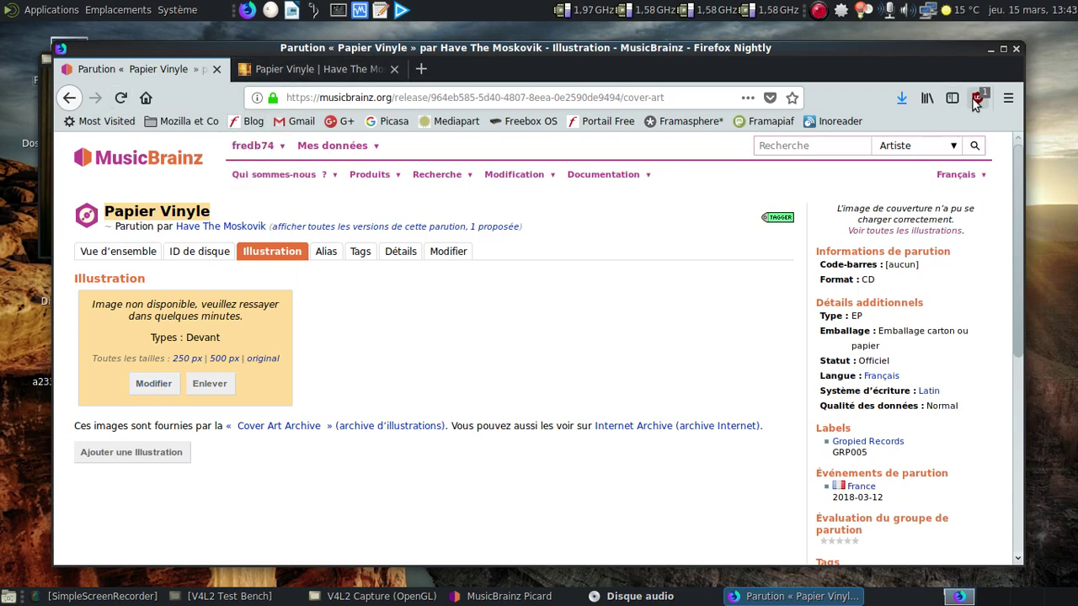
Minimize the browser, close MusicBrainz Picard and open the inserted audio CD with Sound Juicer
left_click(991, 48)
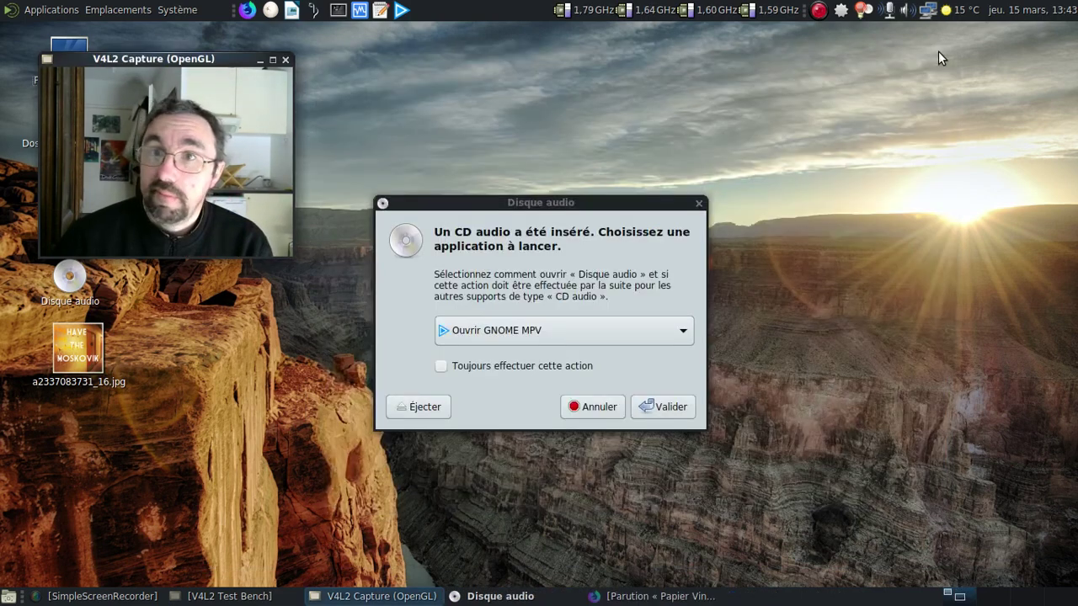
left_click(935, 56)
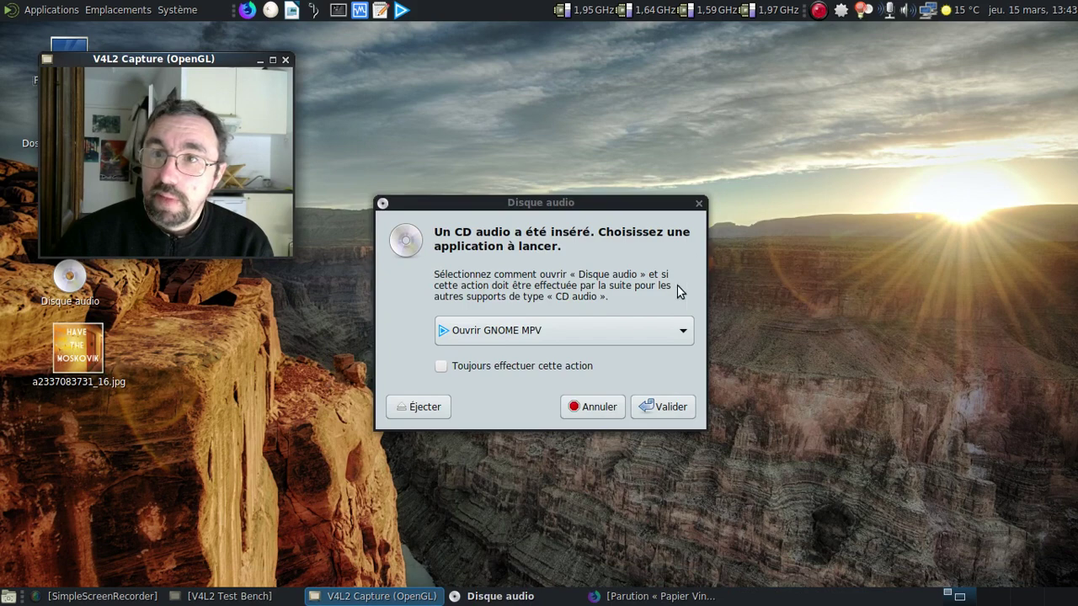
left_click(665, 332)
left_click(586, 347)
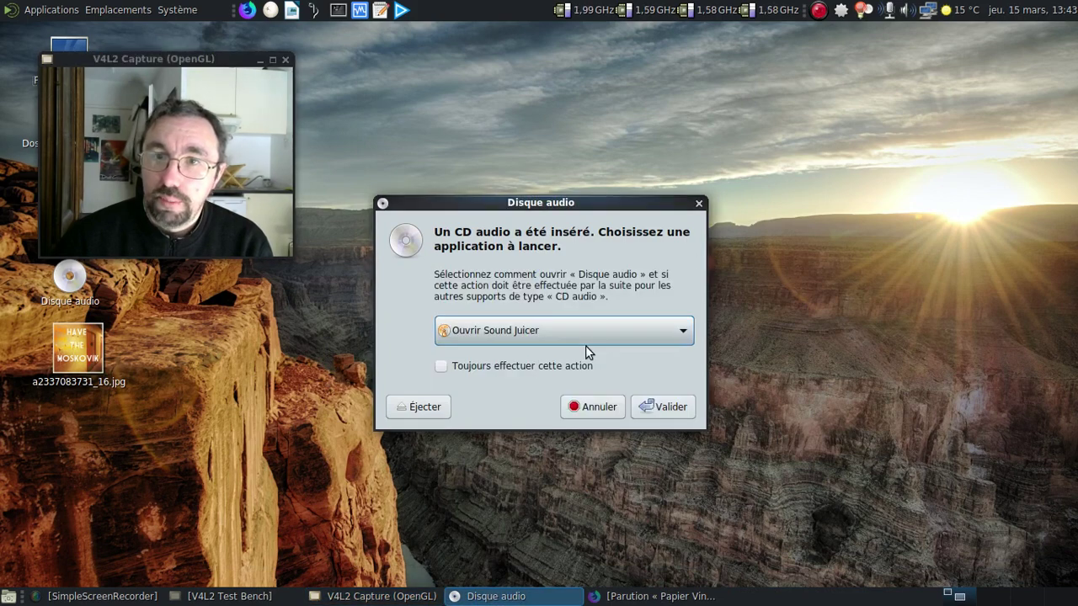
left_click(664, 407)
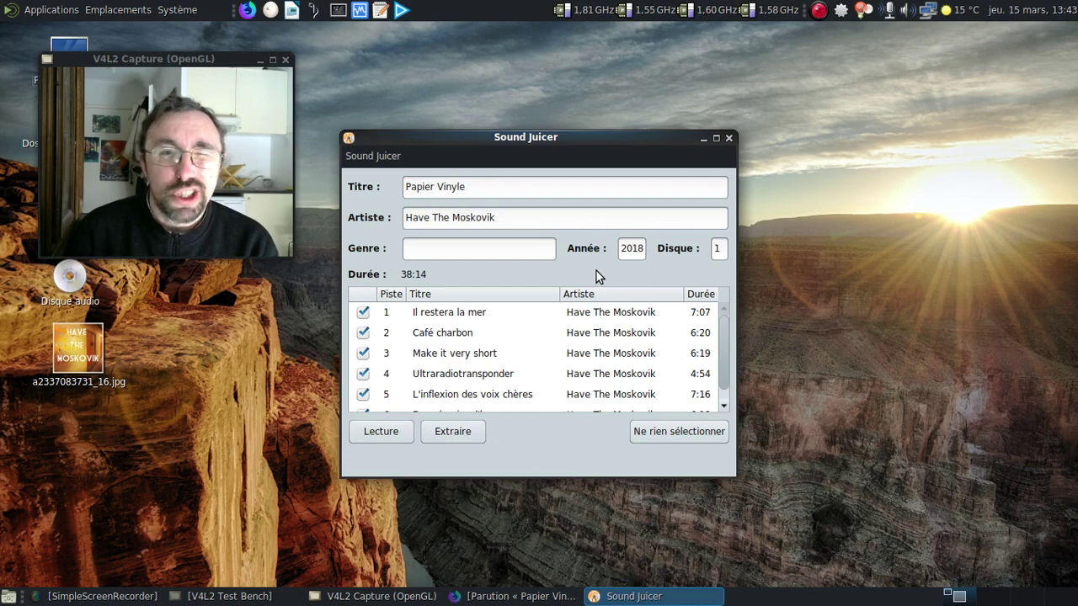
right_click(819, 10)
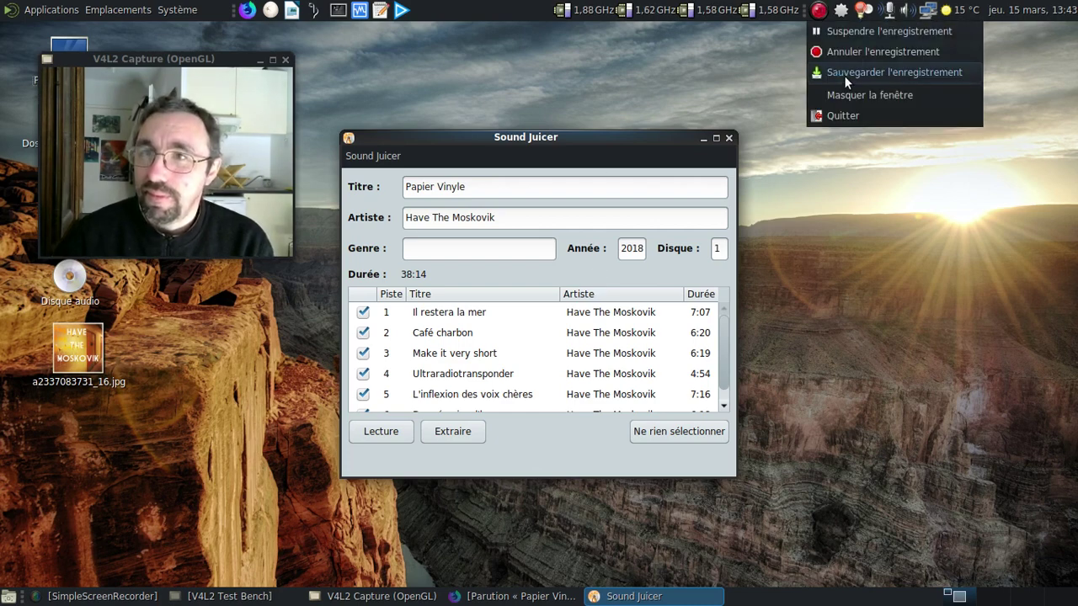